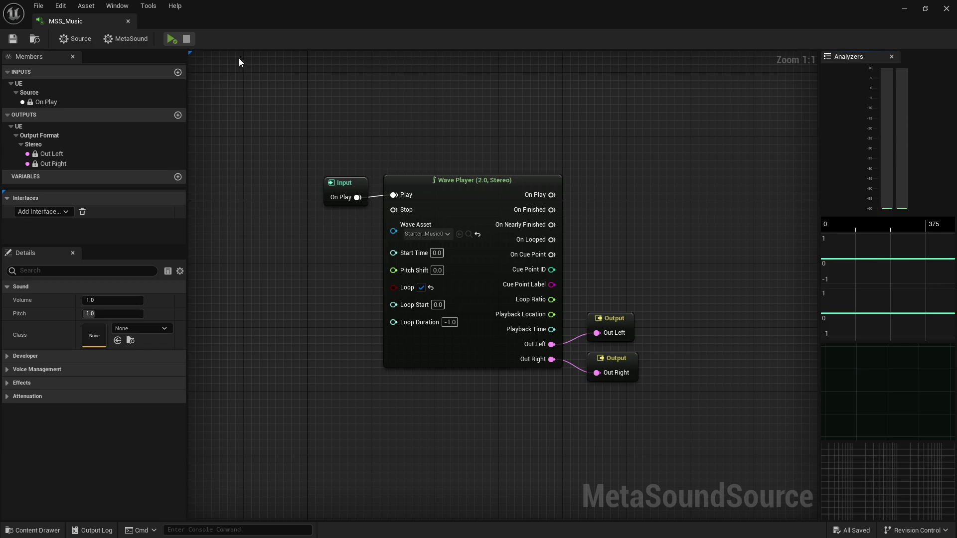
Preview the MSS_Music sound, then stop the preview.
click(171, 39)
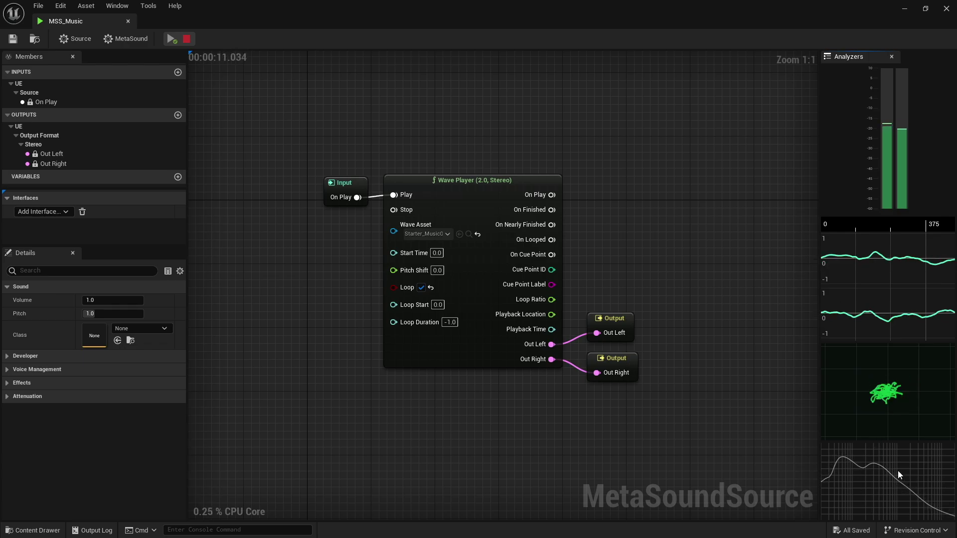
click(187, 40)
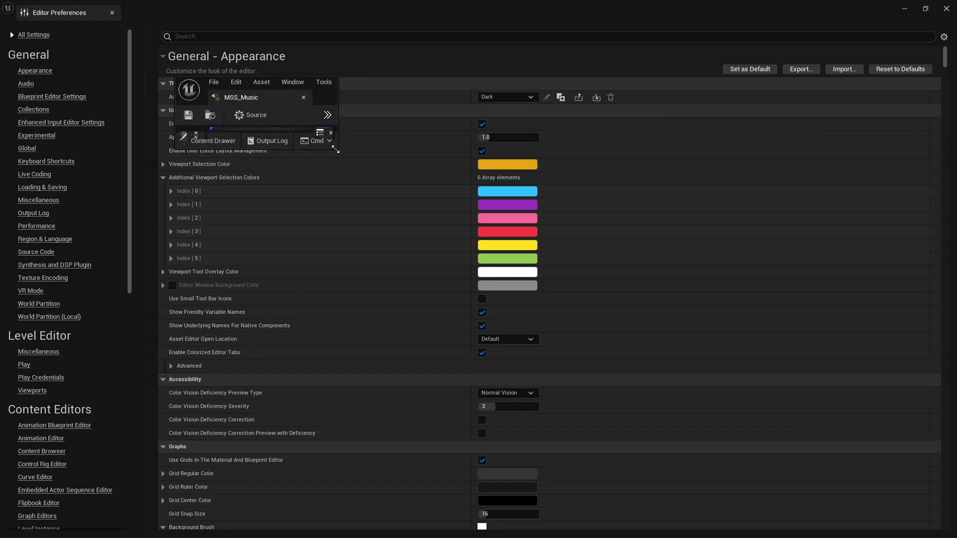
Filter preferences by 'audio' and enable the MetaSound Editor's Show Oscilloscope On Audio Pin Mouse Over.
drag(336, 150, 888, 520)
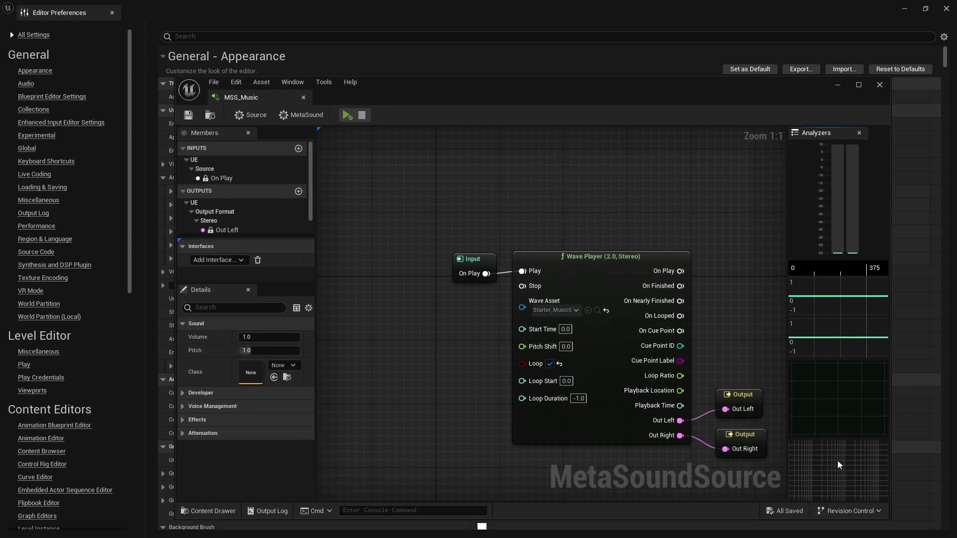
drag(678, 87, 956, 93)
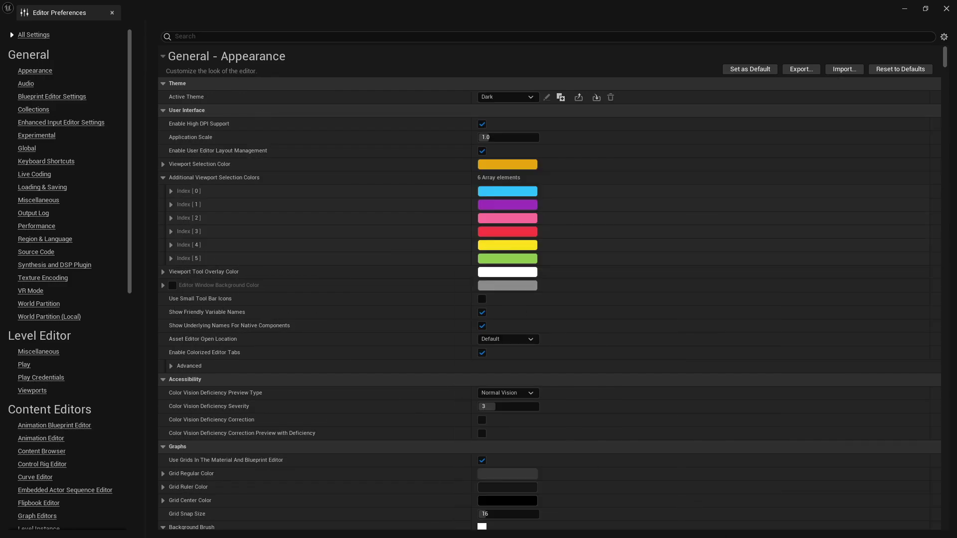
click(215, 37)
text(audio)
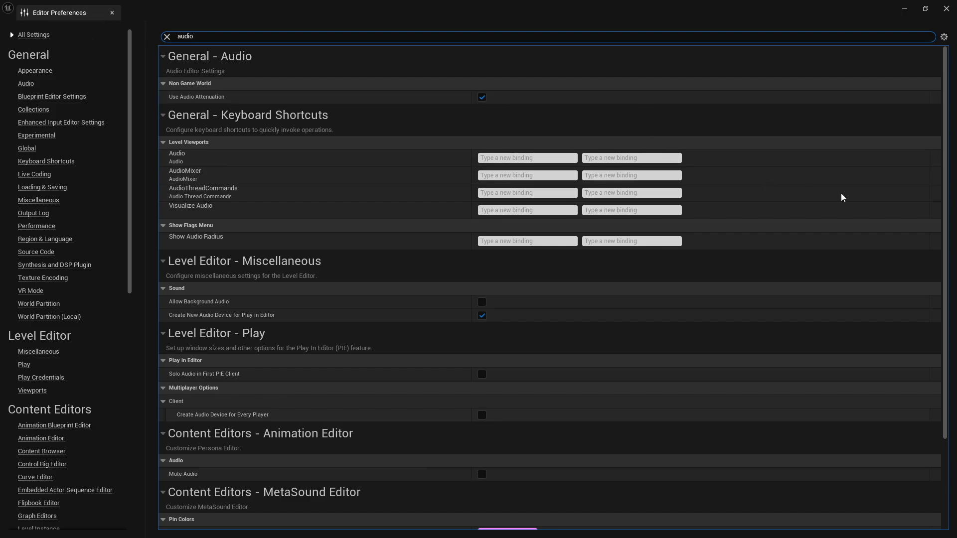
drag(945, 80, 947, 180)
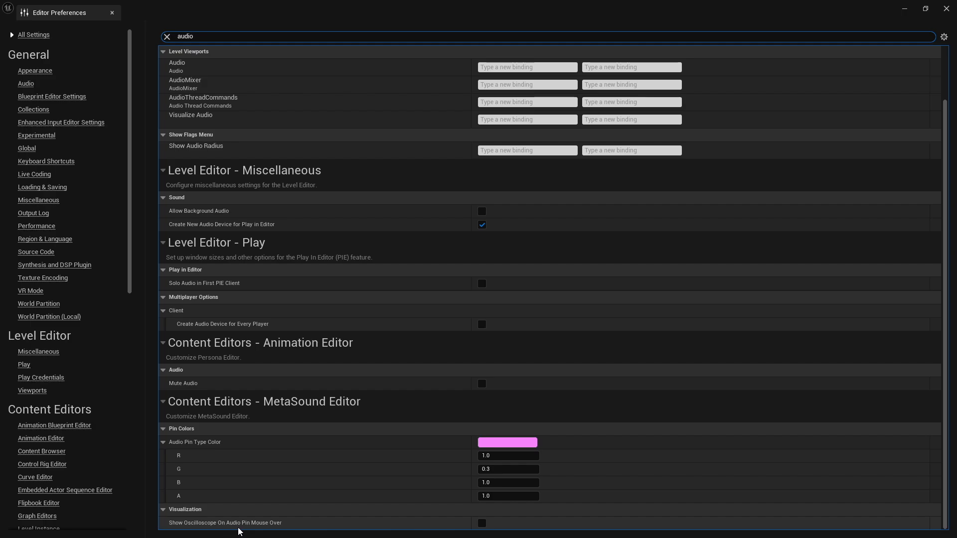
click(482, 523)
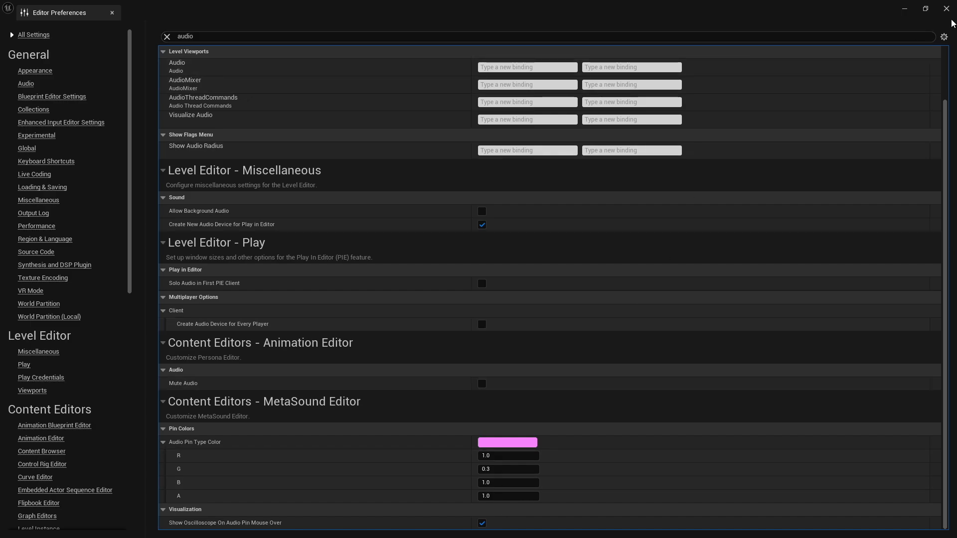
Close preferences, play MSS_Music, and view live waveforms on the Out Left and Out Right wires.
click(945, 9)
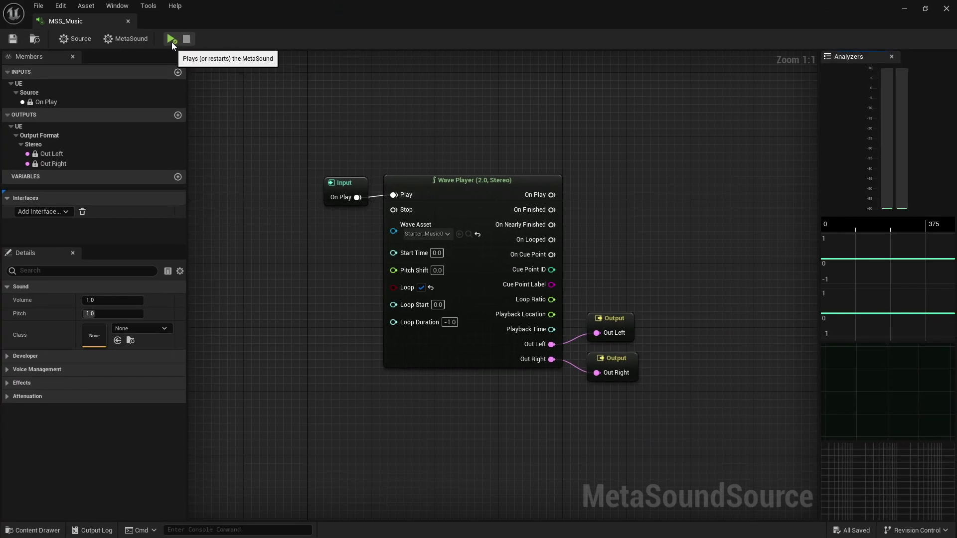
click(171, 41)
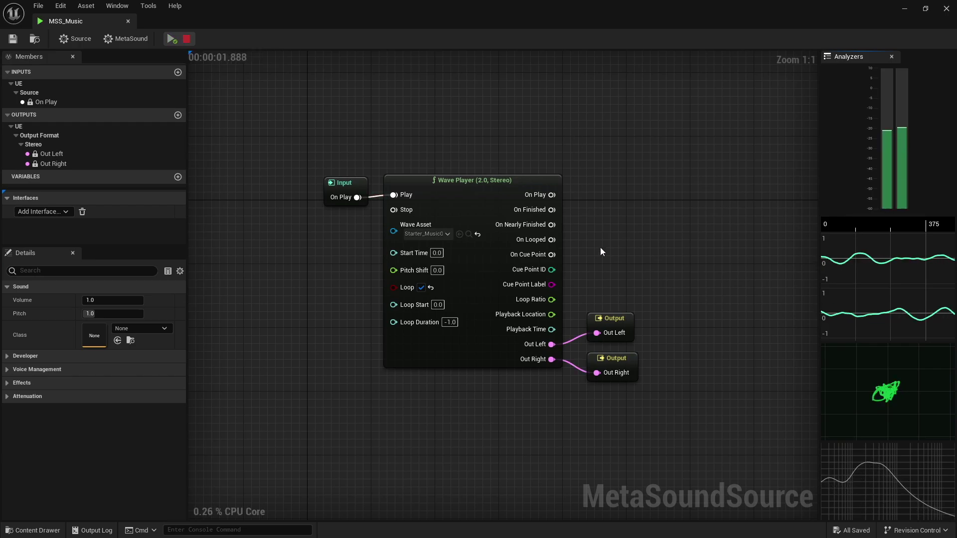
mouse_move(578, 337)
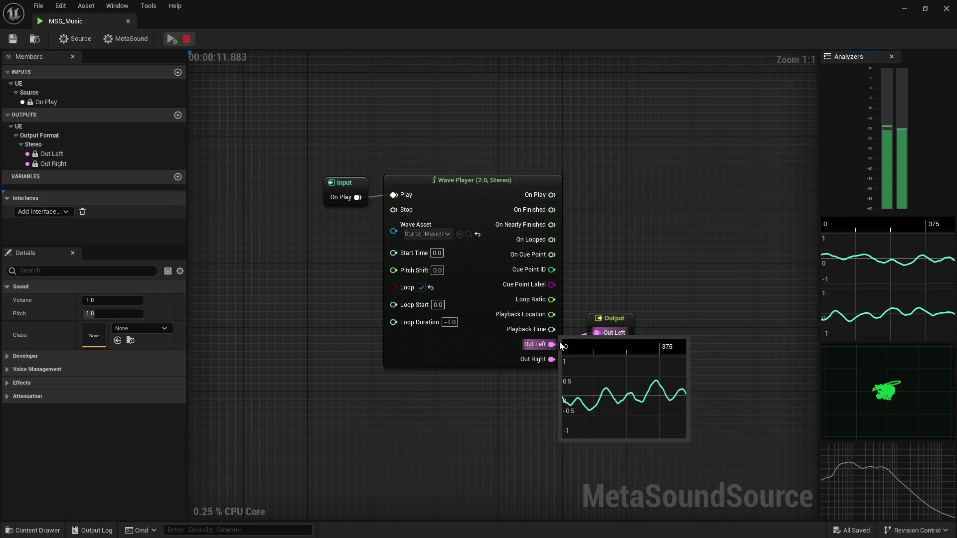
mouse_move(574, 365)
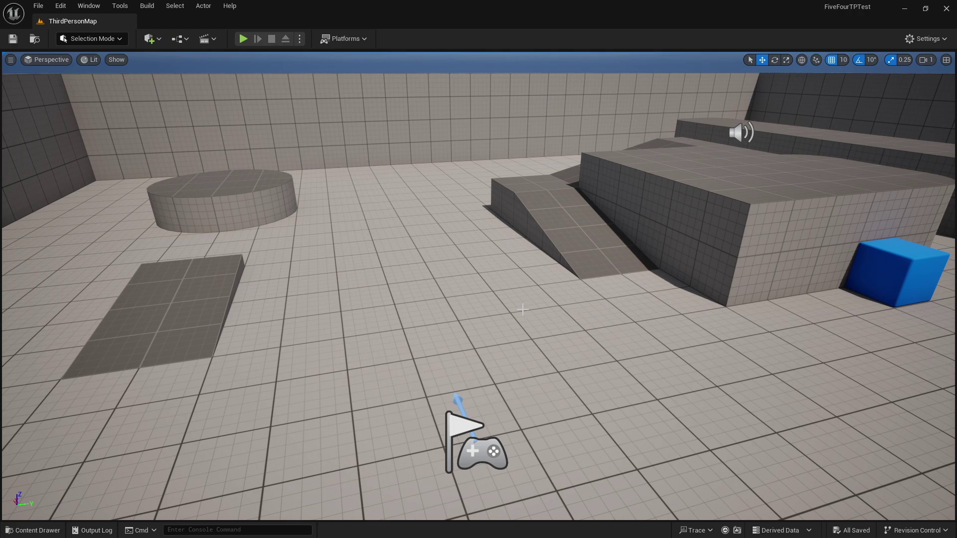
mouse_move(479, 279)
right_down()
mouse_move(434, 294)
mouse_move(464, 282)
right_up()
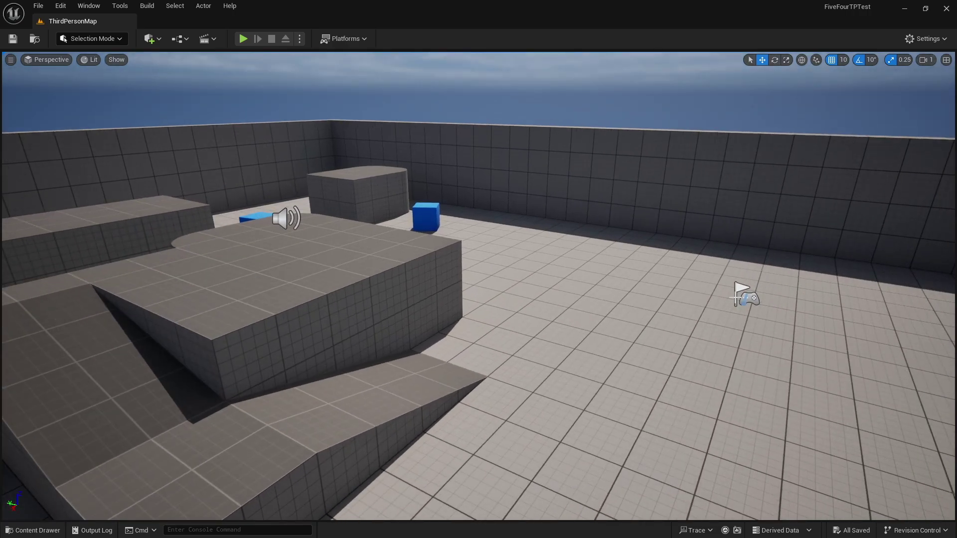
right_drag(450, 211, 532, 195)
click(593, 233)
right_drag(579, 302, 586, 283)
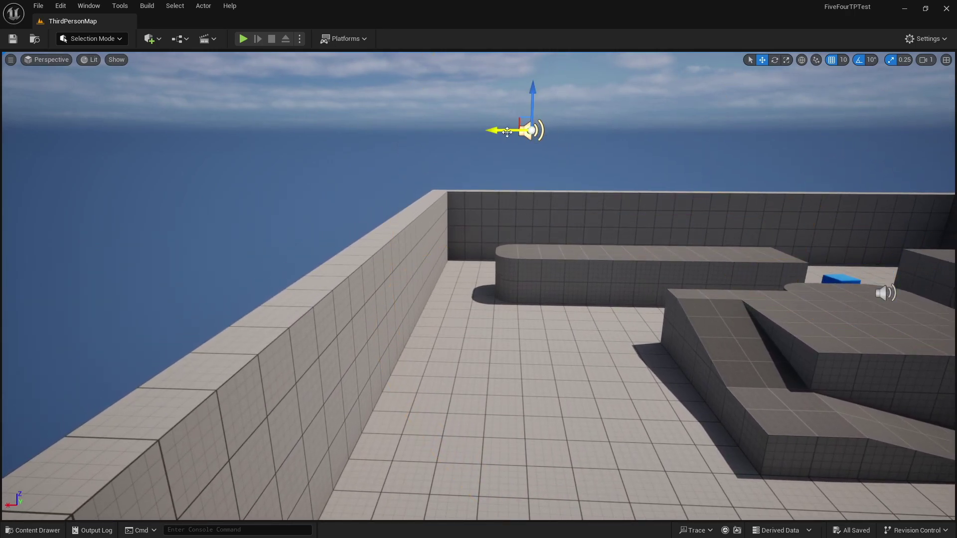
right_drag(371, 150, 457, 184)
Start a play session, walk the character forward, and enter au.3dVisualize.Enabled in the console.
click(244, 39)
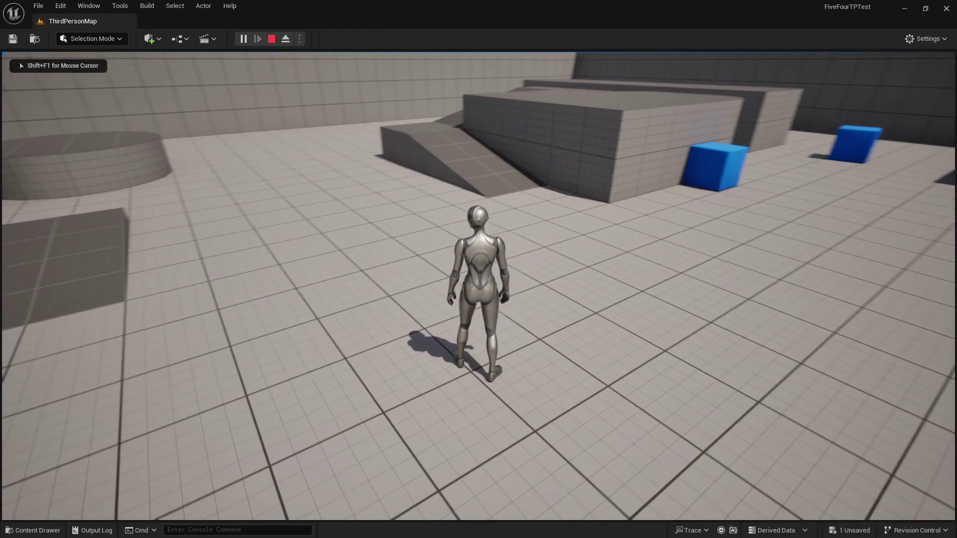
key(w)
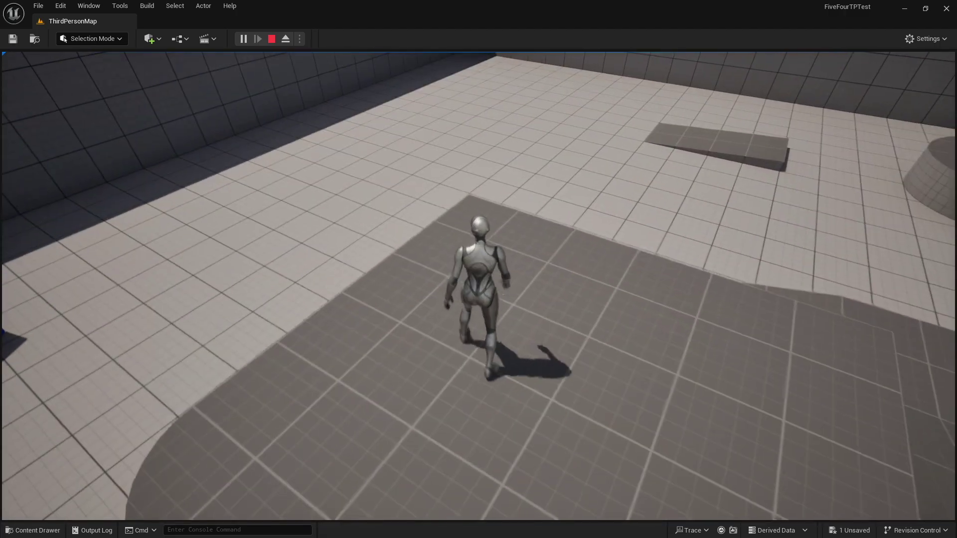
key(w)
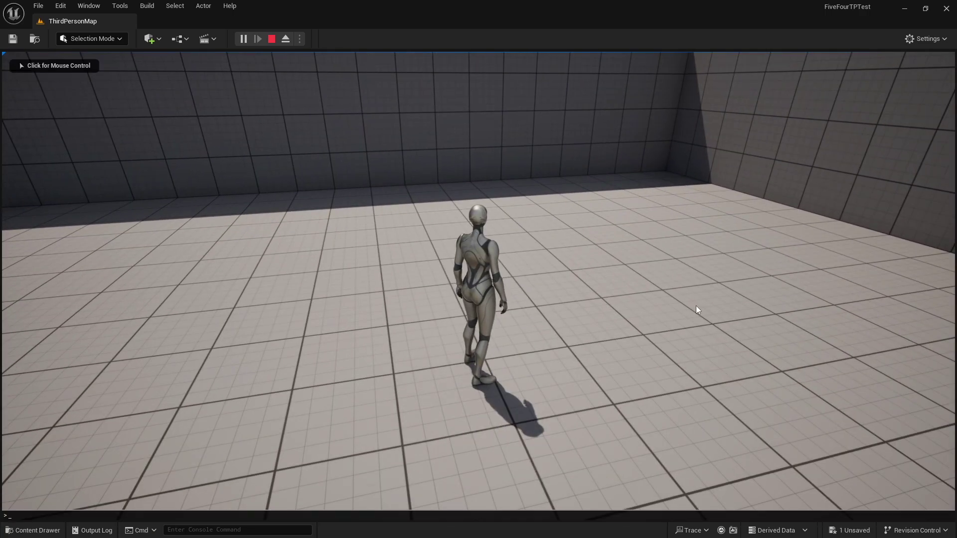
text(au.3dVisualize.Enabled 1)
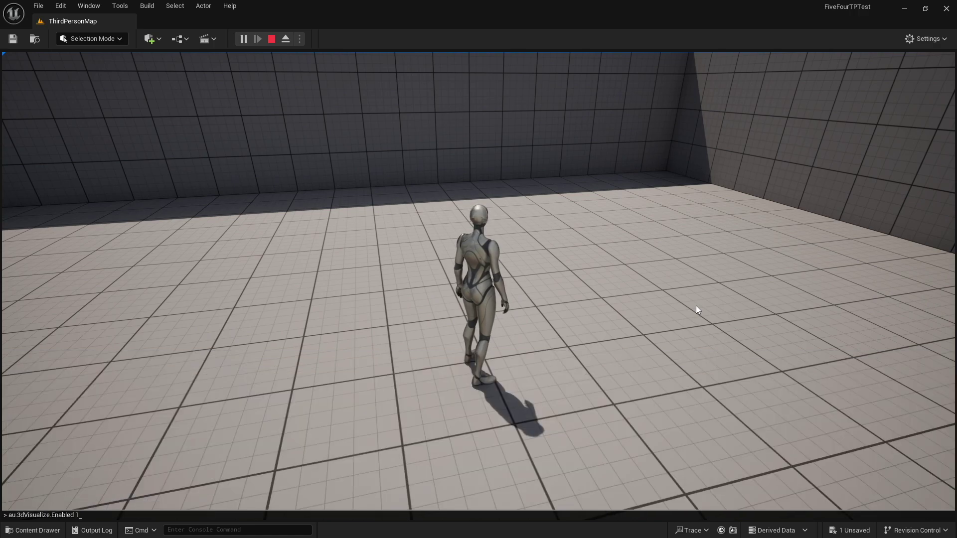
Run the 3D audio visualization command and run the character across the floor toward the back wall.
key(Return)
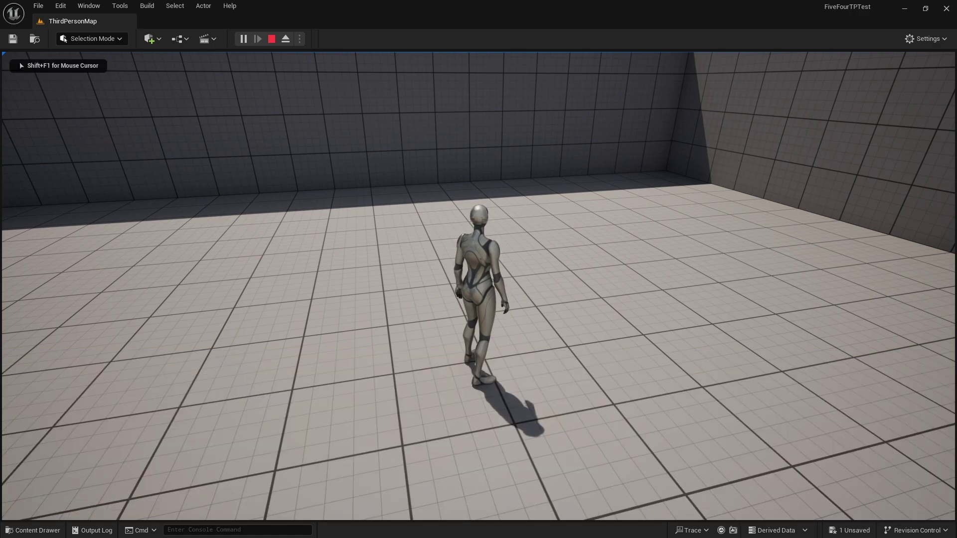
key(a)
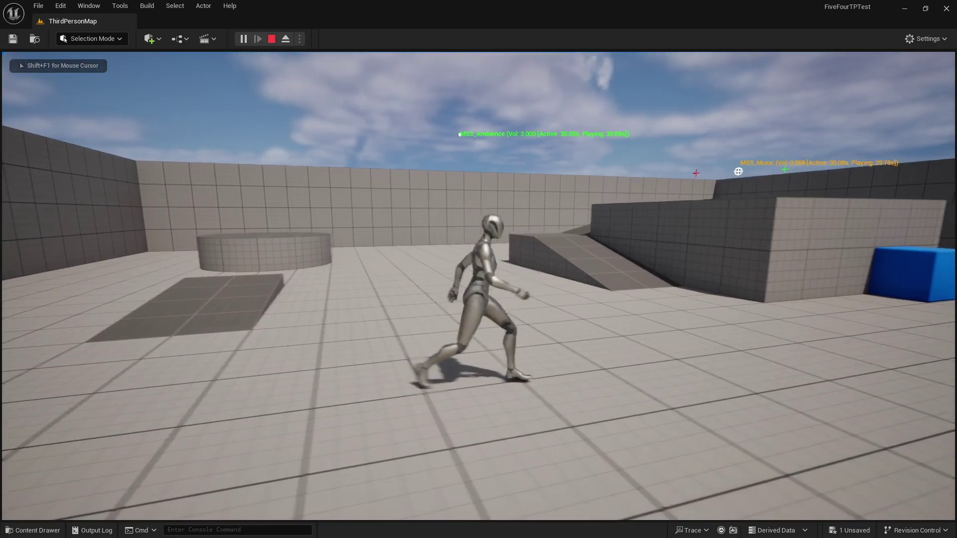
key(w)
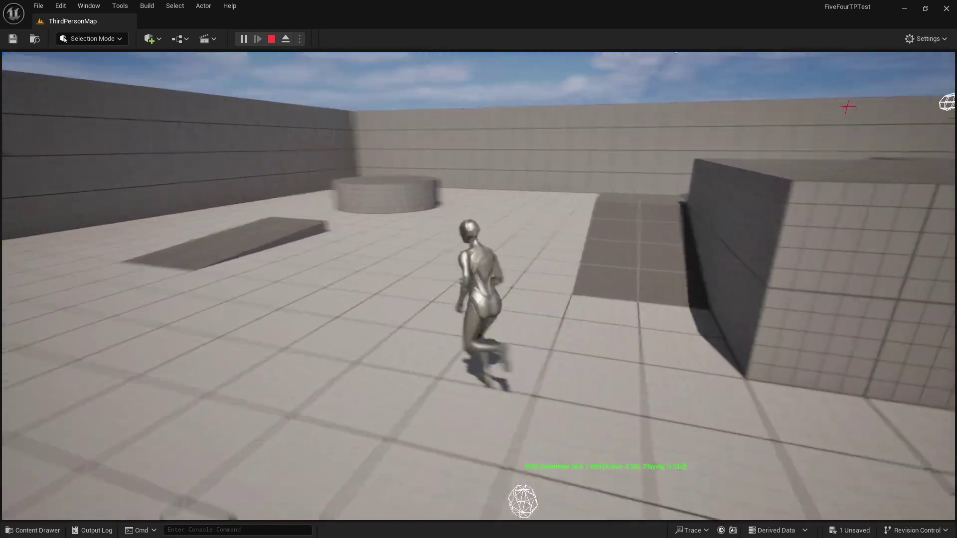
key(w)
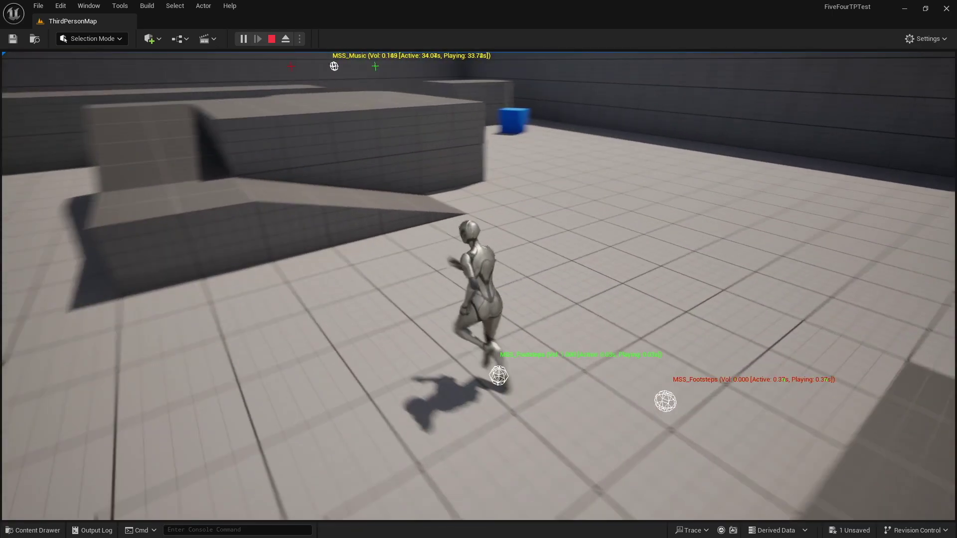
key(w)
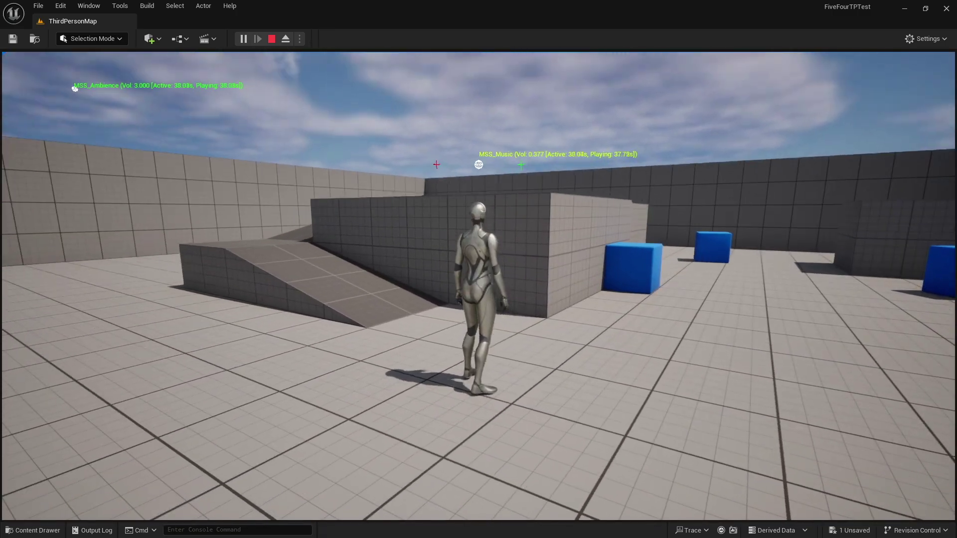
Run the character up the ramp onto the platform and back, then end the play session.
key(s)
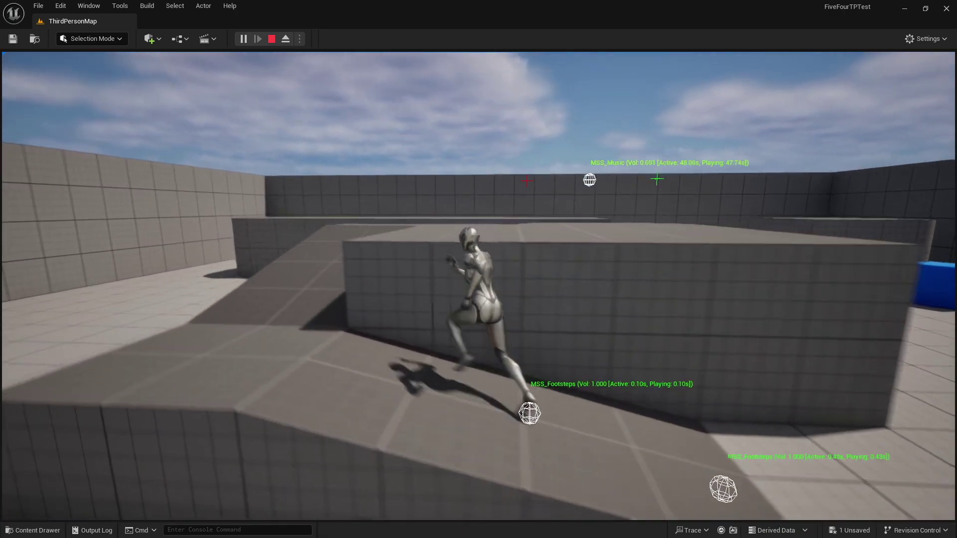
key(w)
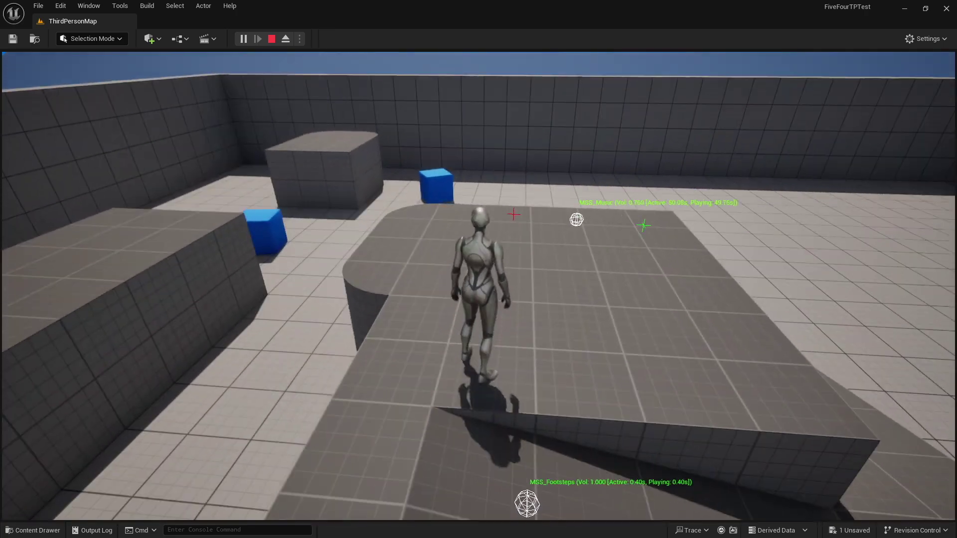
key(d)
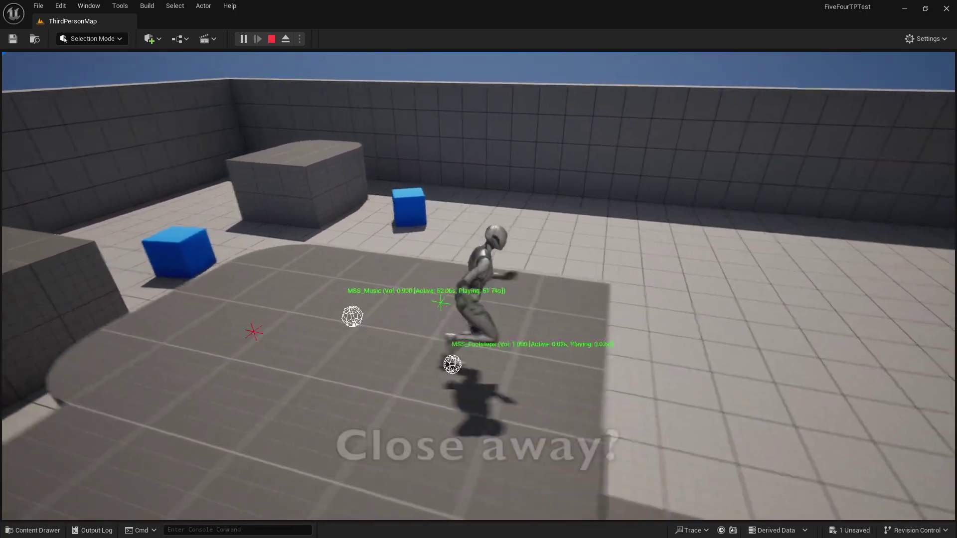
key(s)
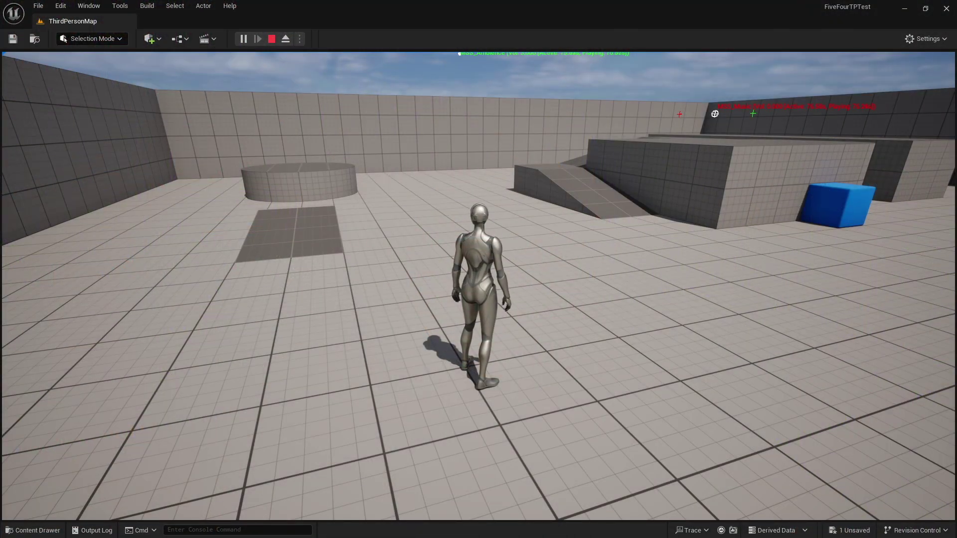
key(Escape)
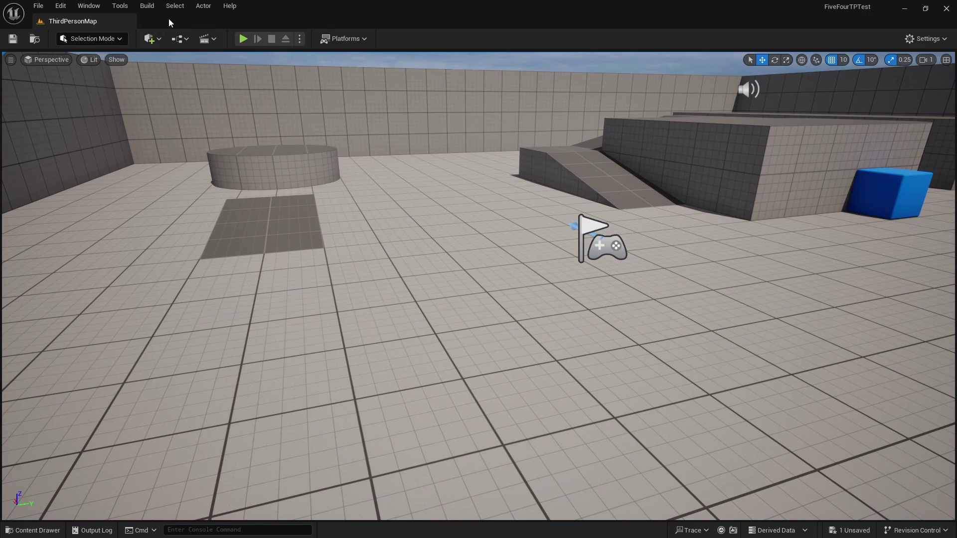
Open Tools > Audio Insights, dock it in the main window, and narrow the level viewport to widen it.
click(122, 7)
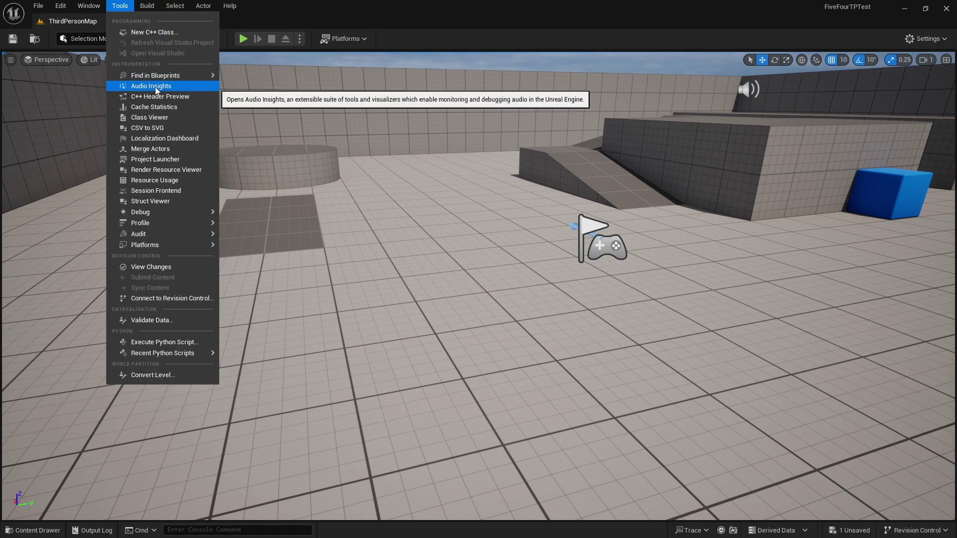
click(156, 88)
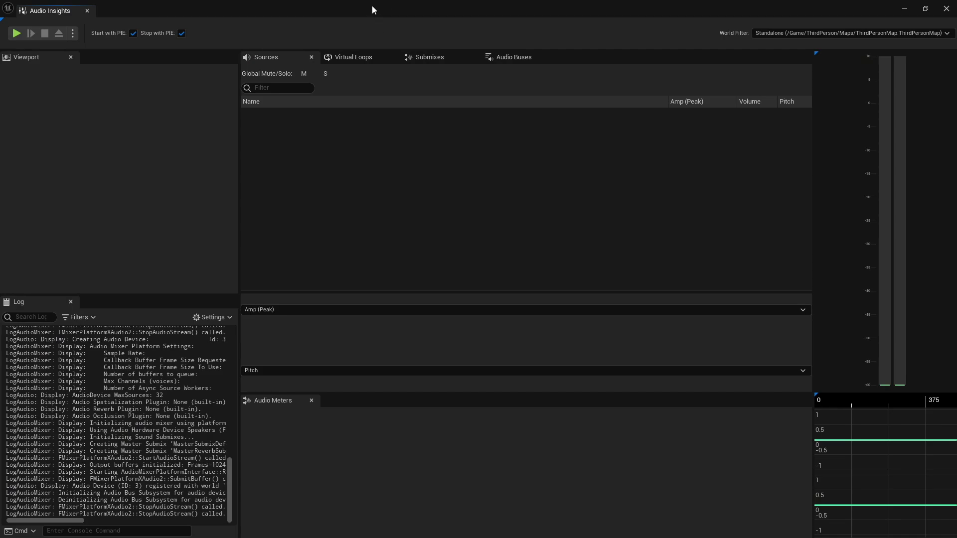
drag(371, 5, 504, 88)
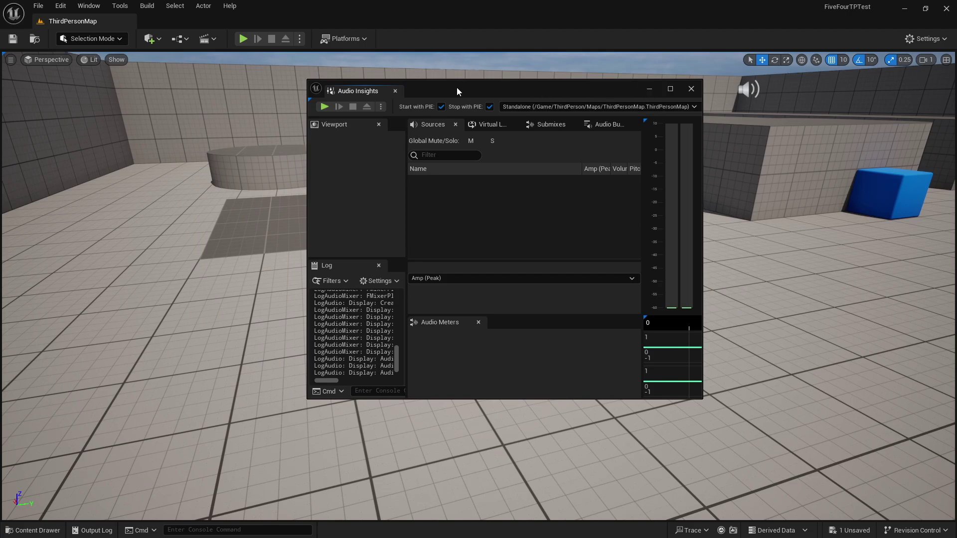
drag(457, 87, 556, 91)
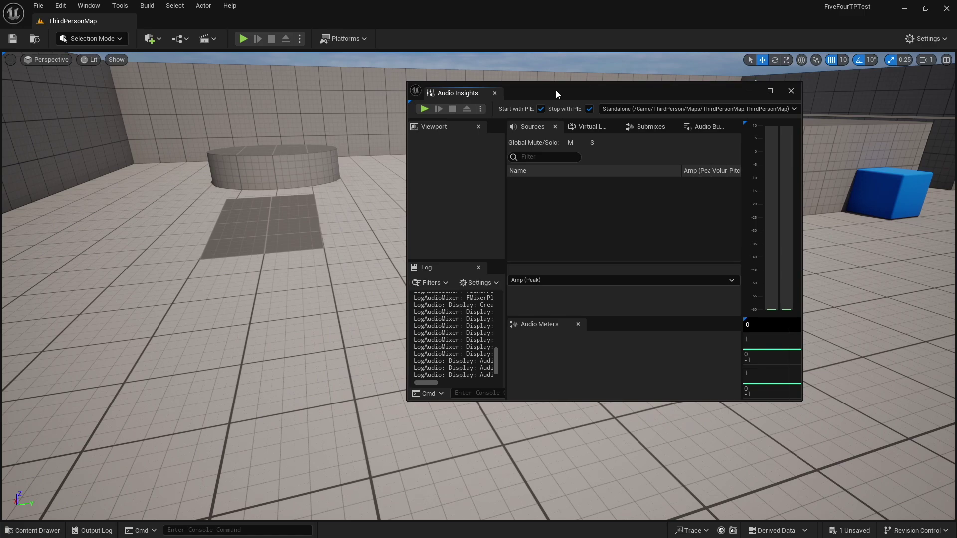
drag(474, 91, 925, 128)
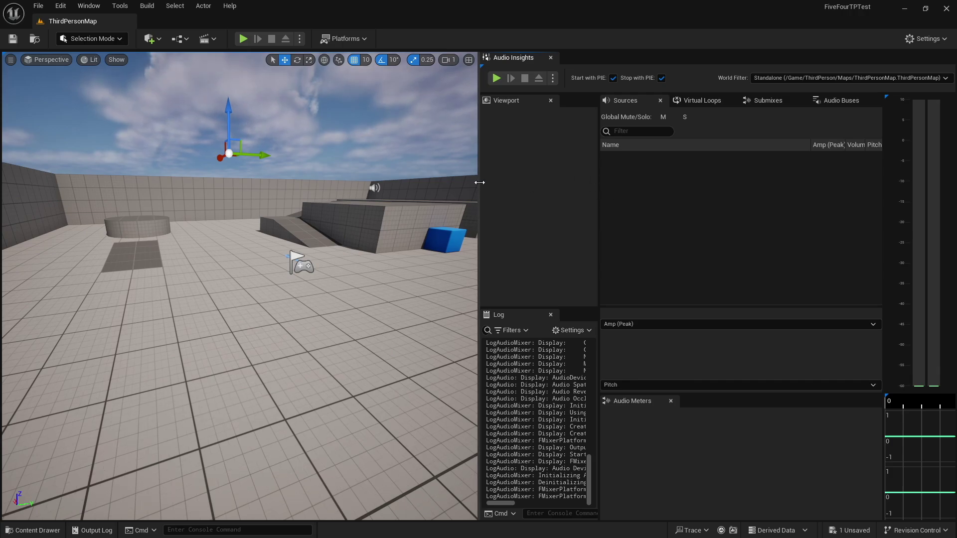
drag(479, 183, 372, 181)
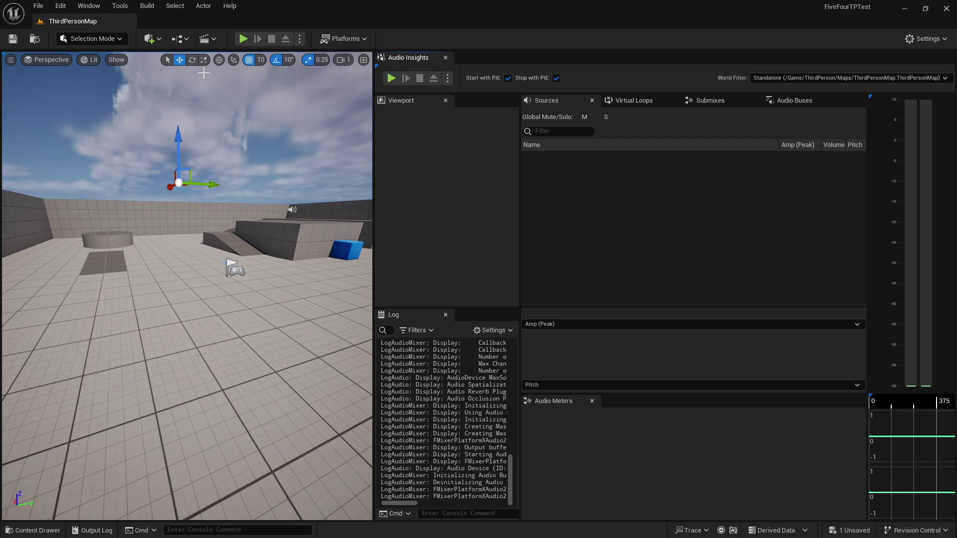
Play the level and run the character so MSS_Ambience and MSS_Music sources appear, then release the mouse.
click(243, 38)
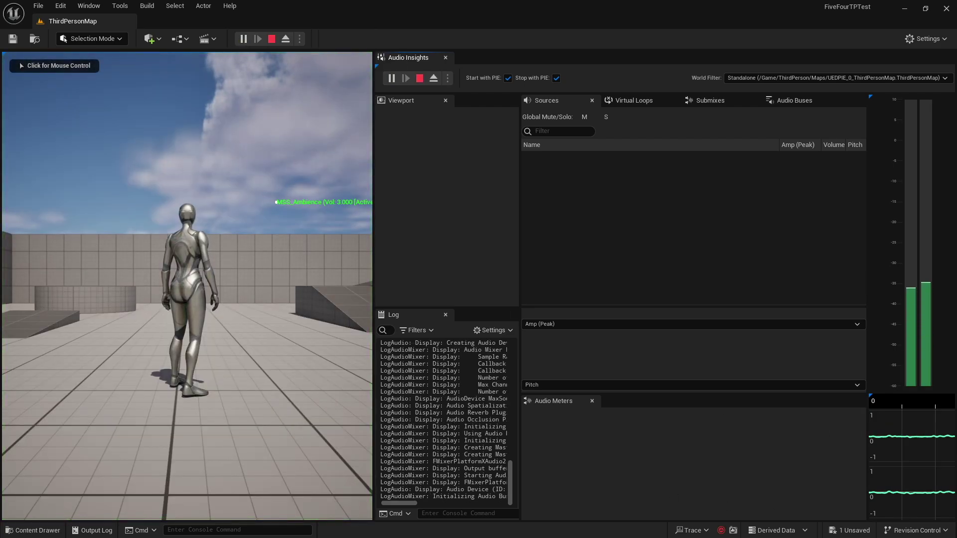
click(186, 284)
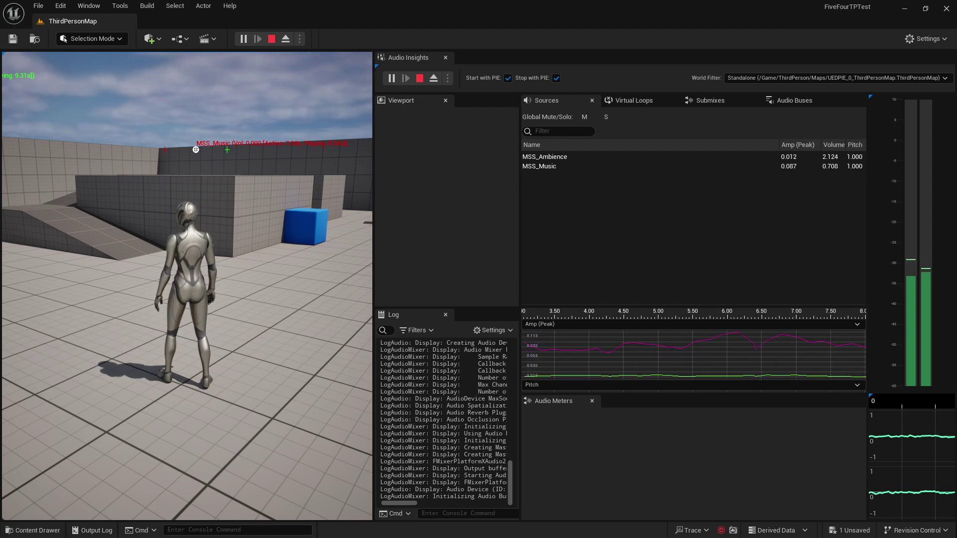
key(w)
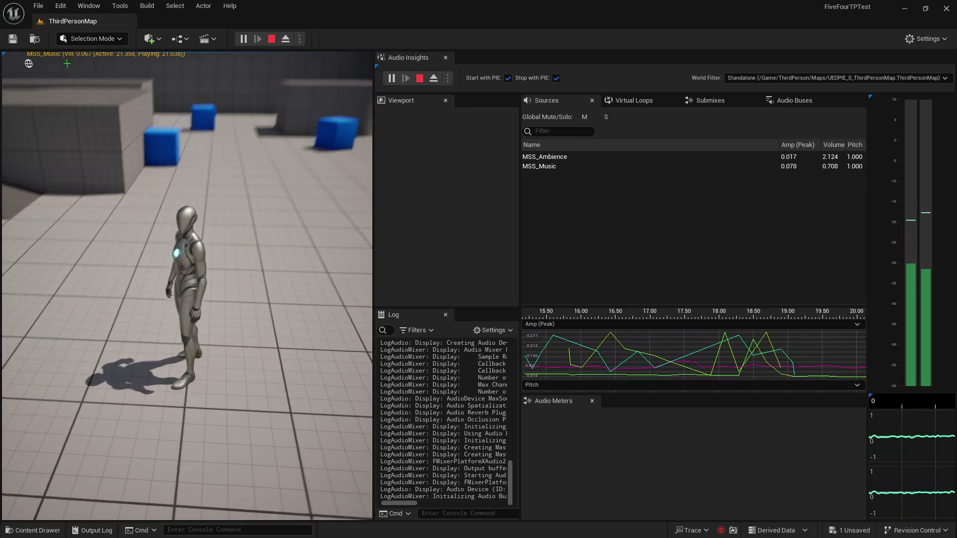
key(w)
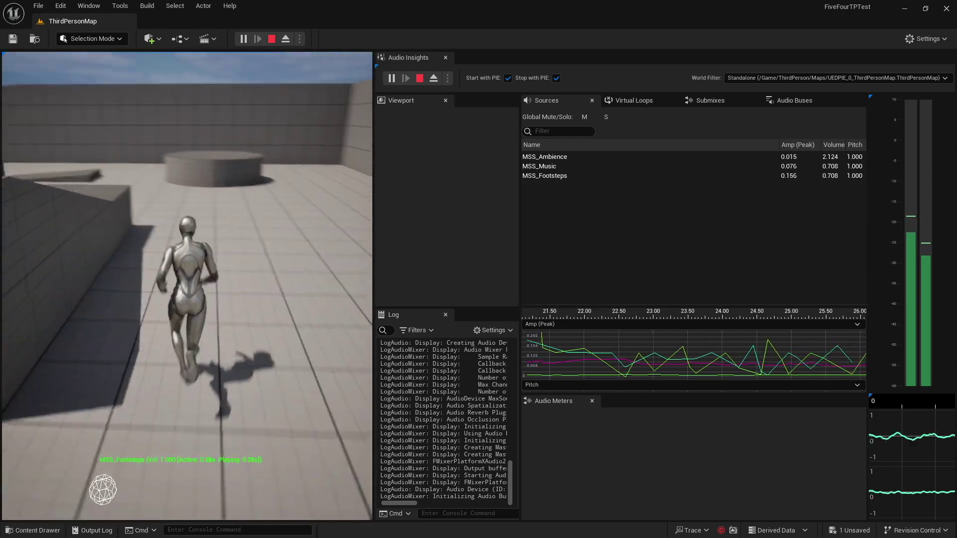
key(a)
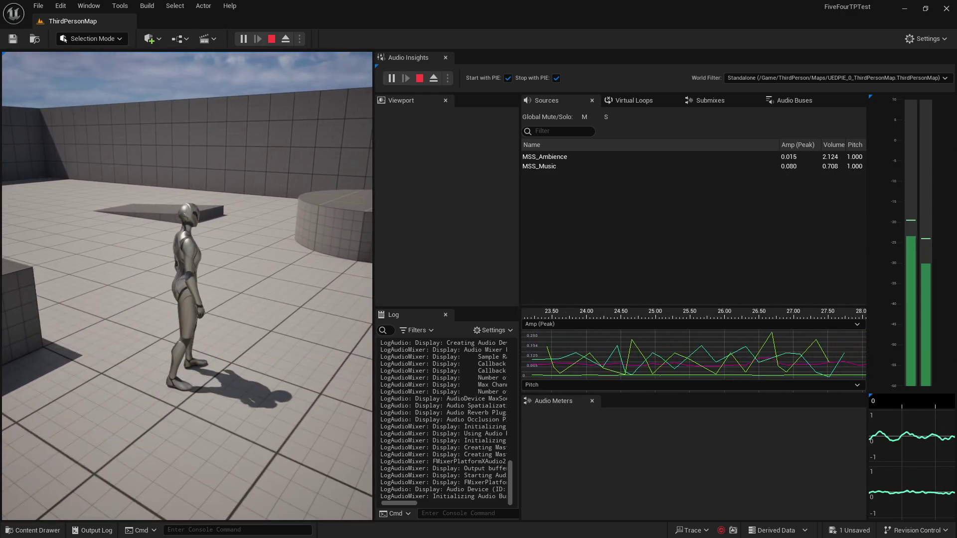
key(shift+F1)
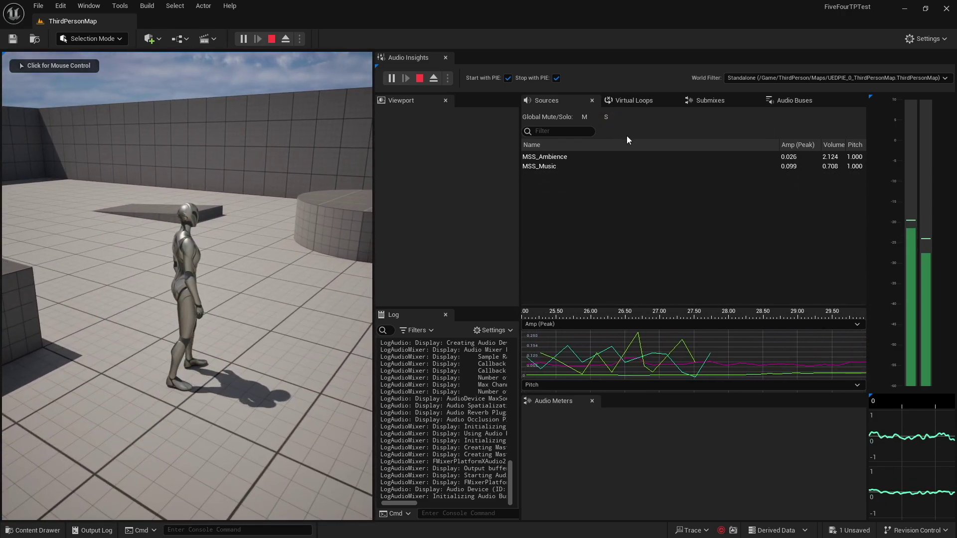
Add Audio Buses meters for Ambience, Music and SFX, then run the character forward in the game.
click(801, 102)
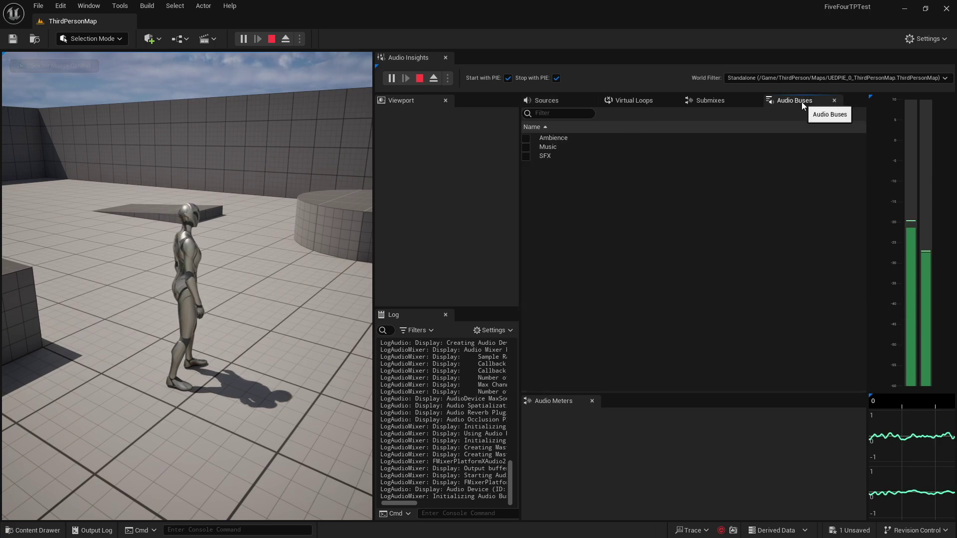
click(526, 138)
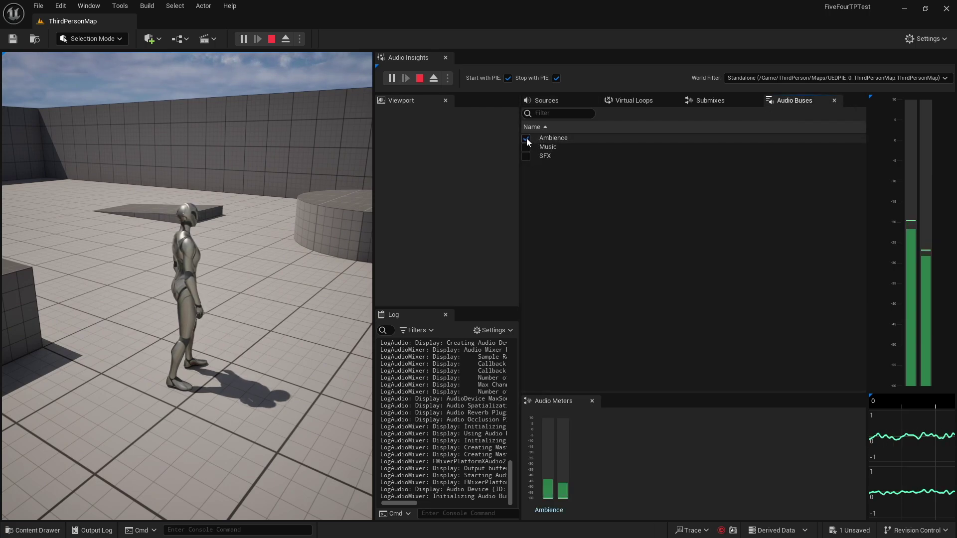
click(526, 147)
click(527, 155)
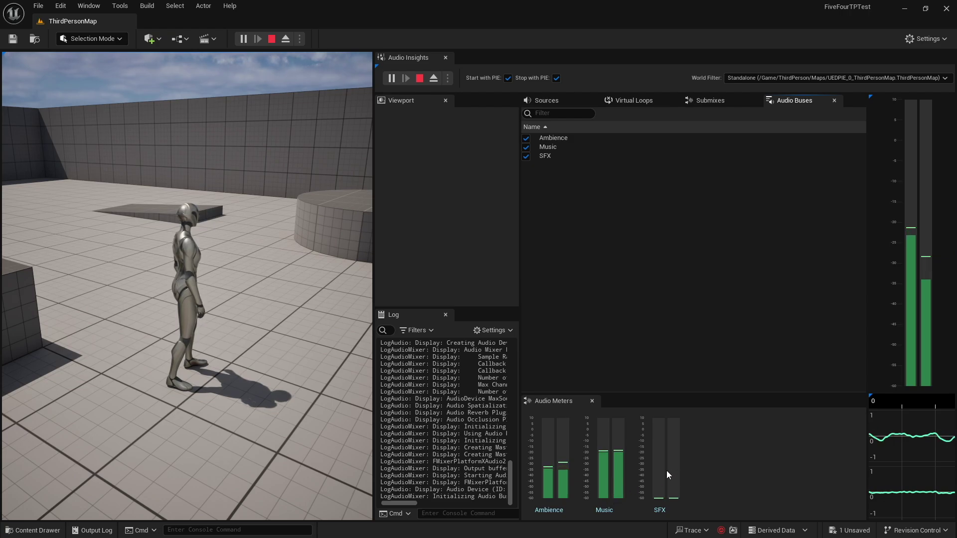
click(306, 311)
key(w)
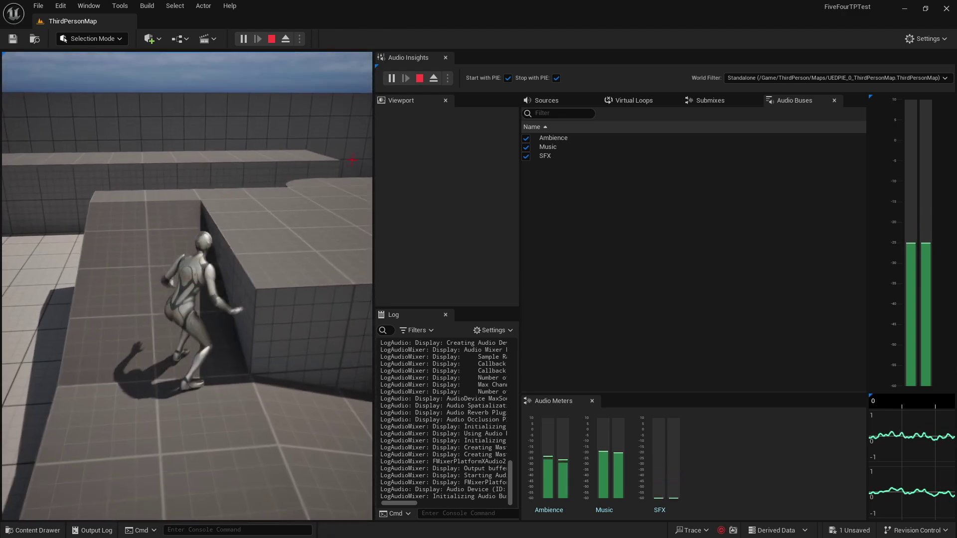
Release and retake the mouse, then walk the character toward the ramp and climb onto the raised block.
key(shift+F1)
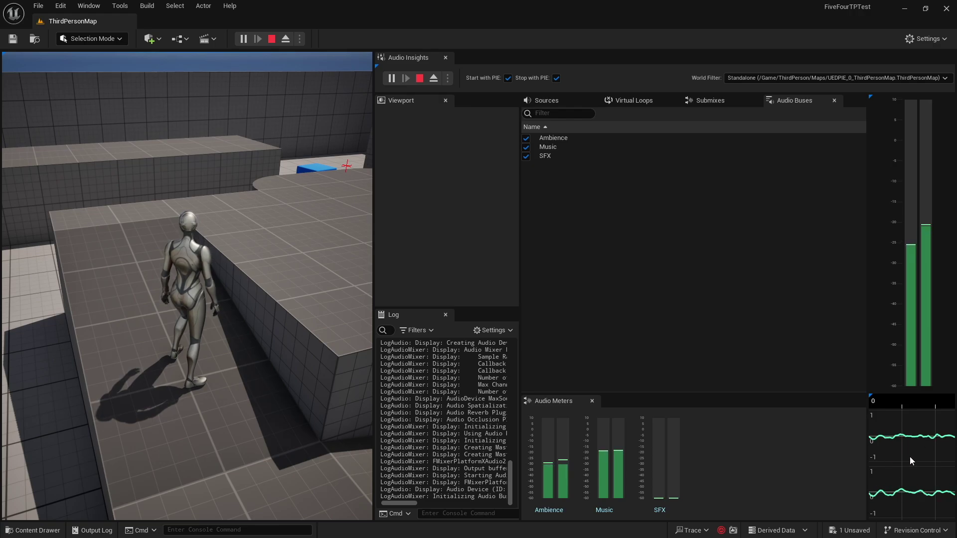
click(217, 258)
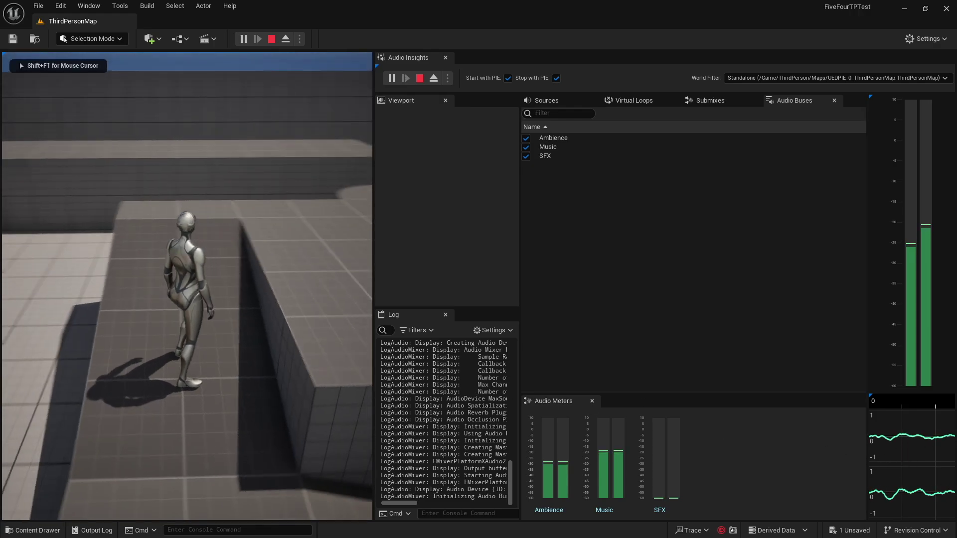
key(w)
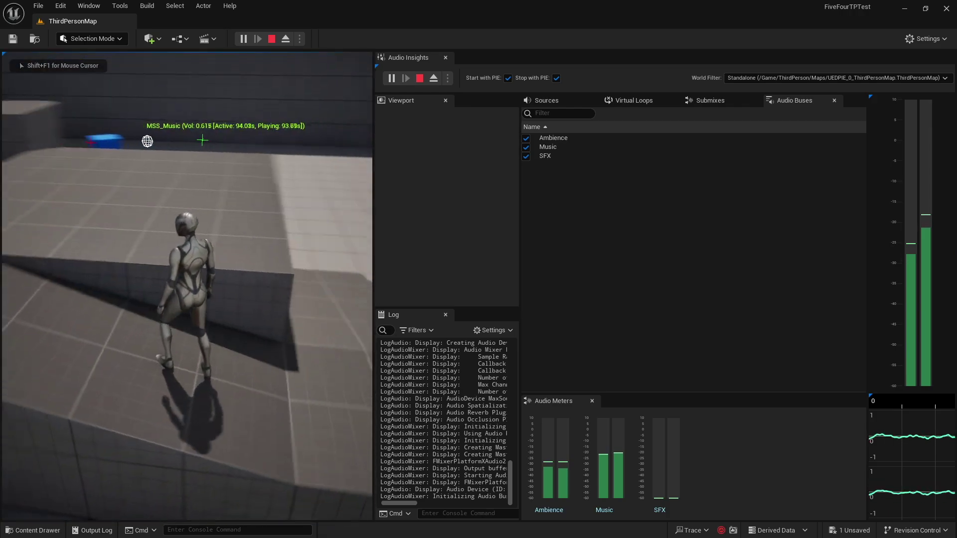
key(w)
key(w)
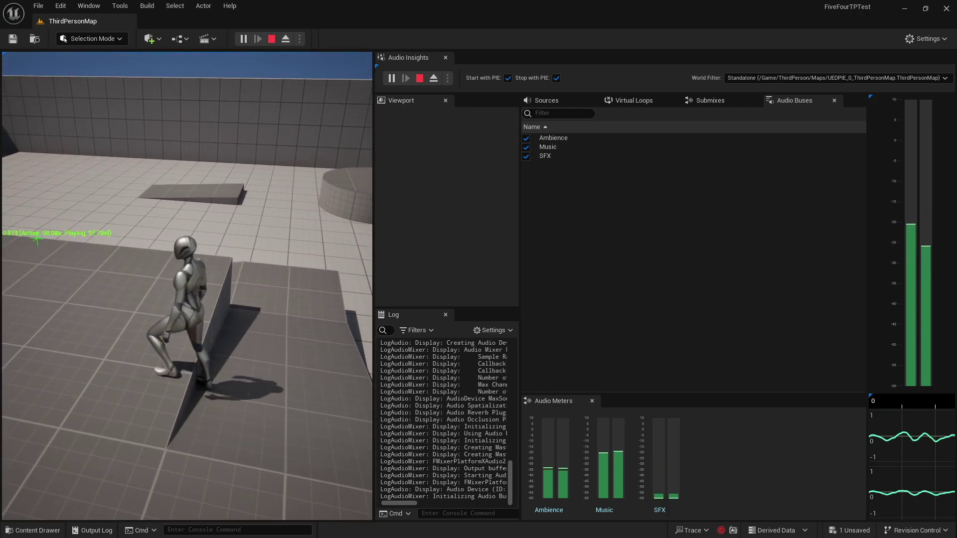
key(w)
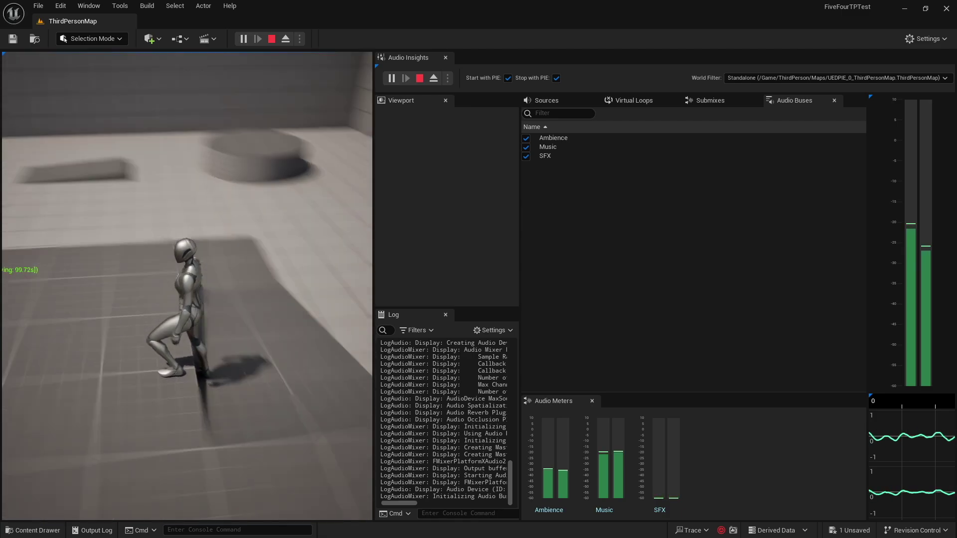
key(w)
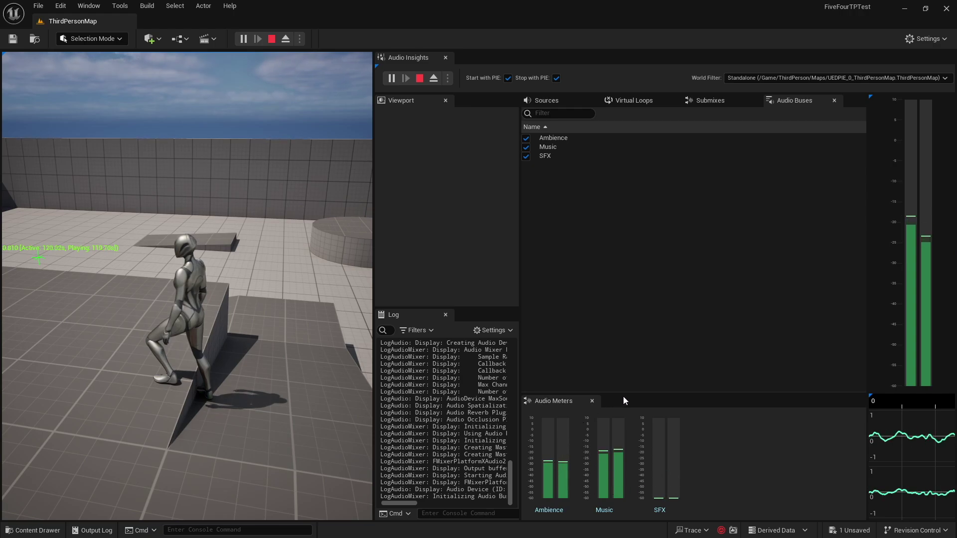
Make the Audio Meters panel taller, run and jump onto the round platform, then release control.
drag(624, 394, 625, 371)
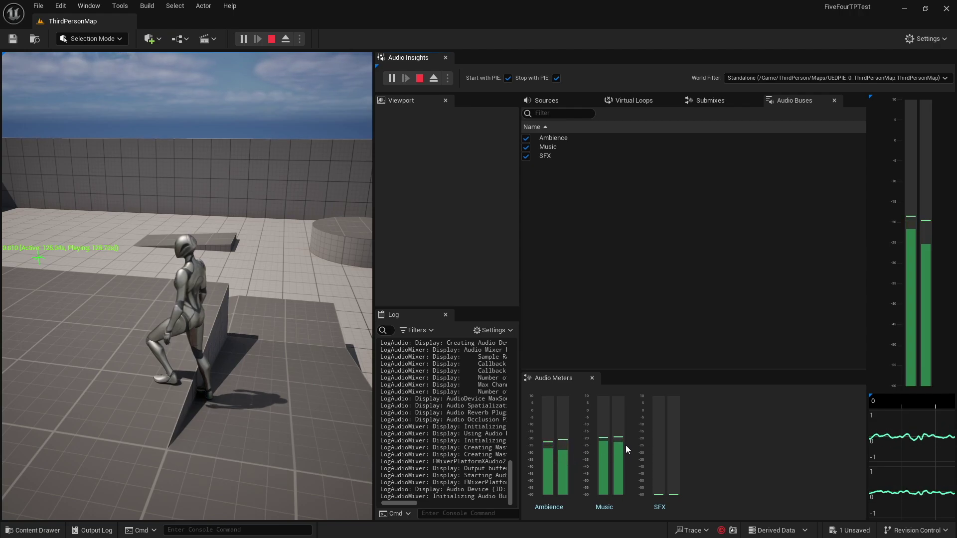
click(298, 313)
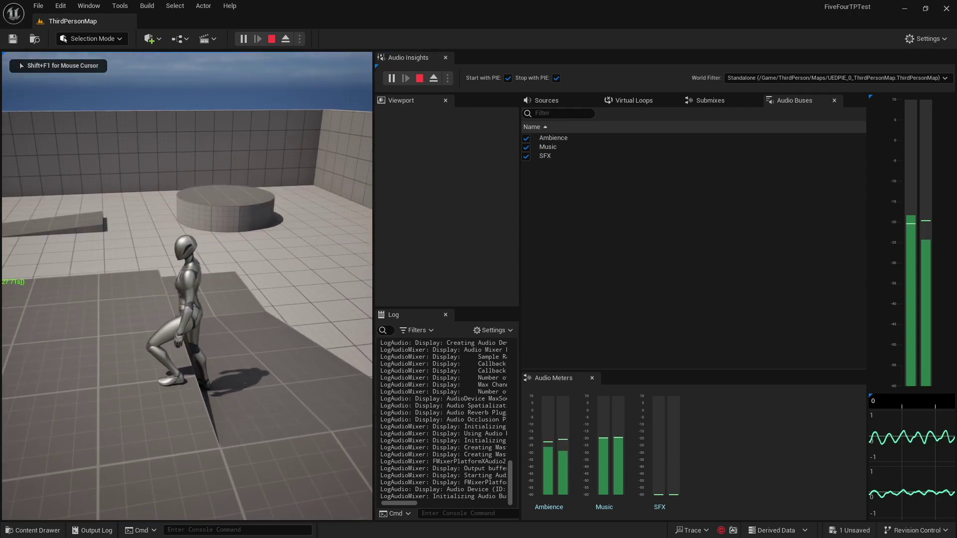
key(w)
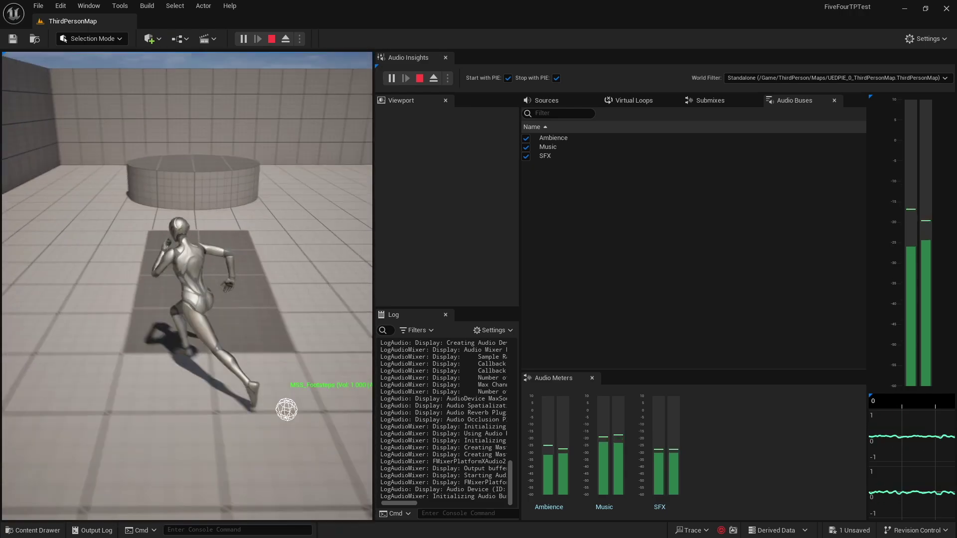
key(space)
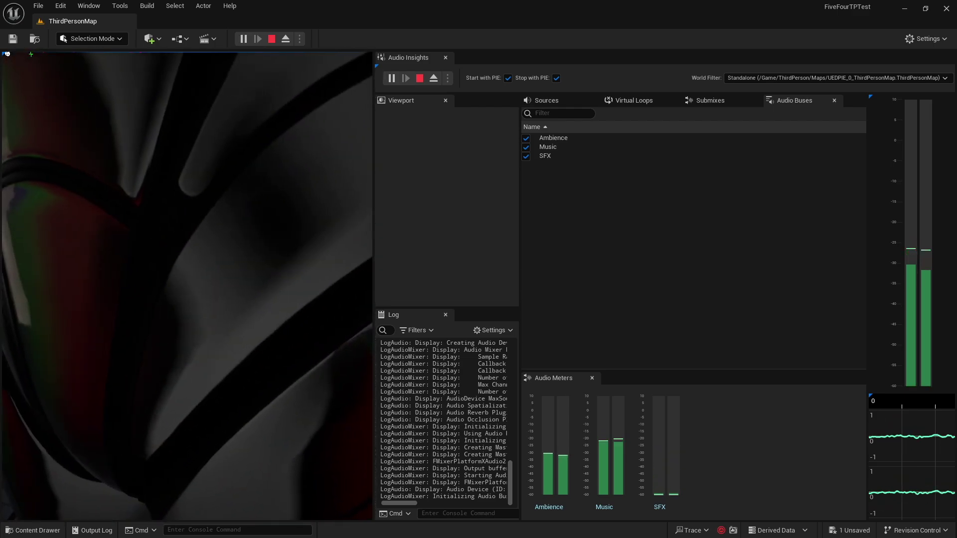
key(shift+F1)
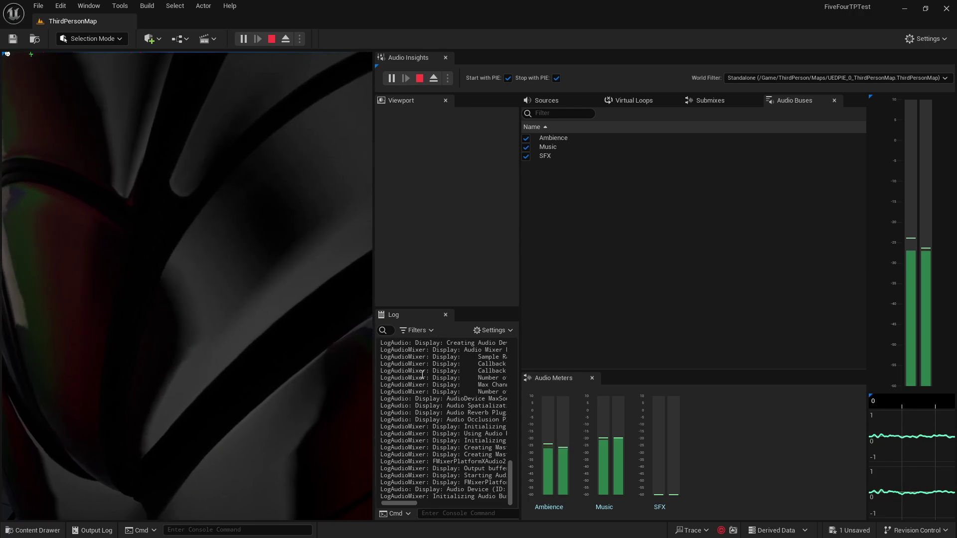
Meter MasterEQ, MasterReverb, Master and Resonance default submixes, check Virtual Loops, then list playing sources.
click(724, 102)
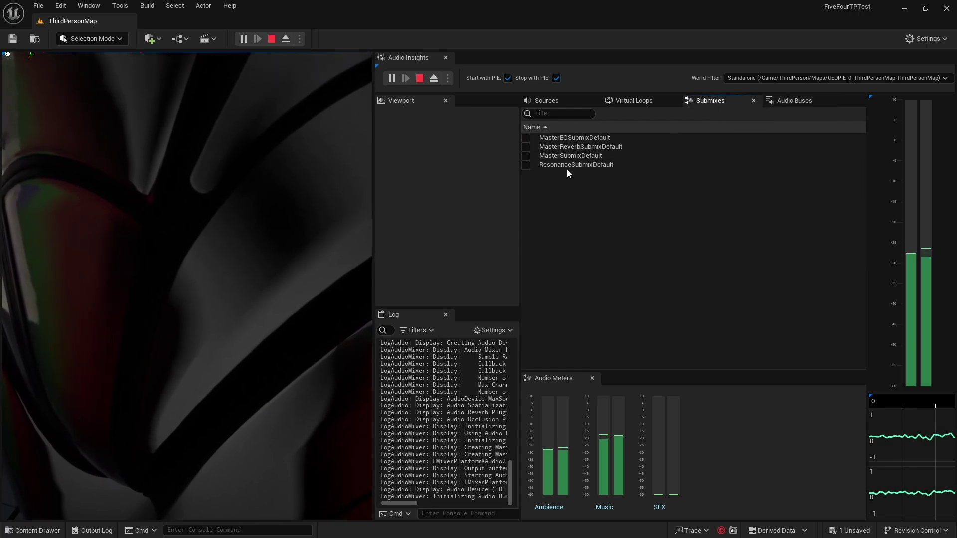
click(526, 138)
click(526, 147)
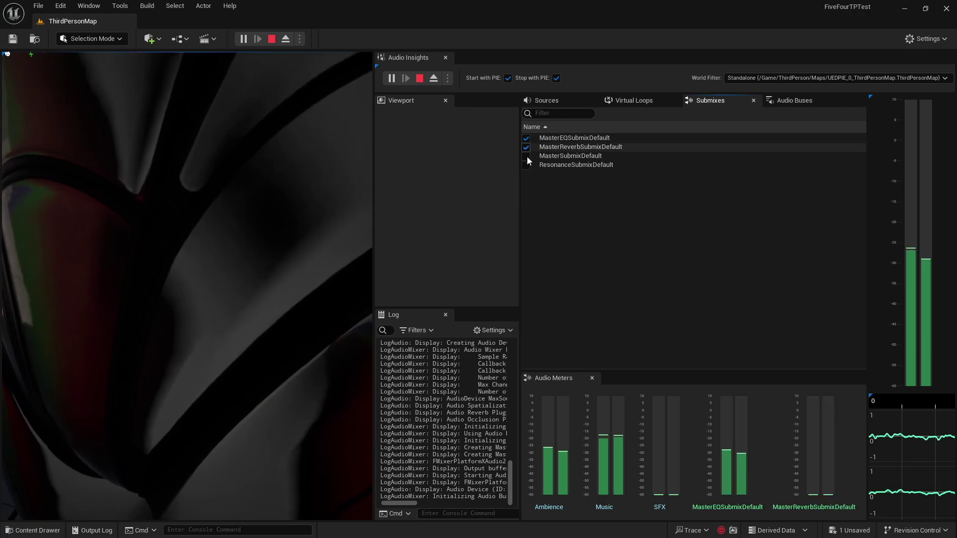
click(526, 156)
click(525, 165)
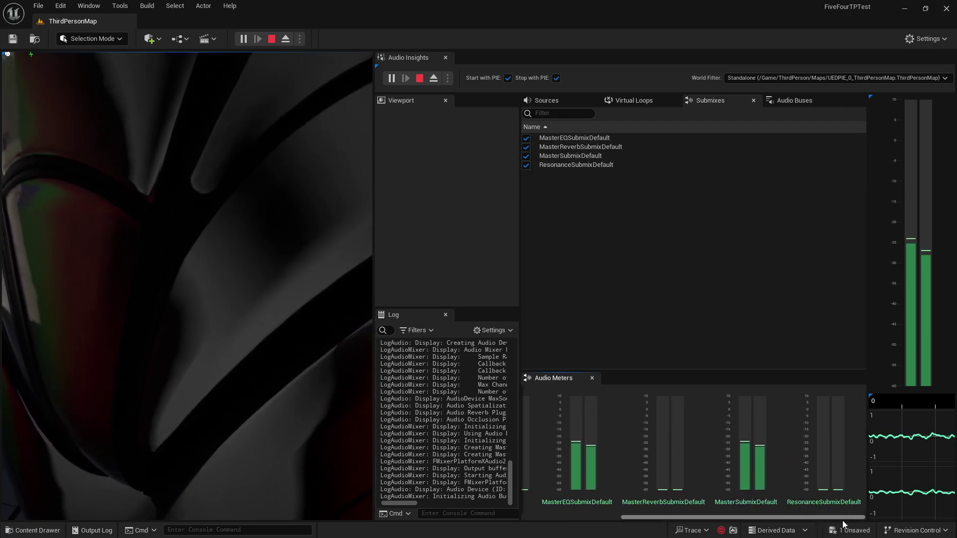
click(635, 100)
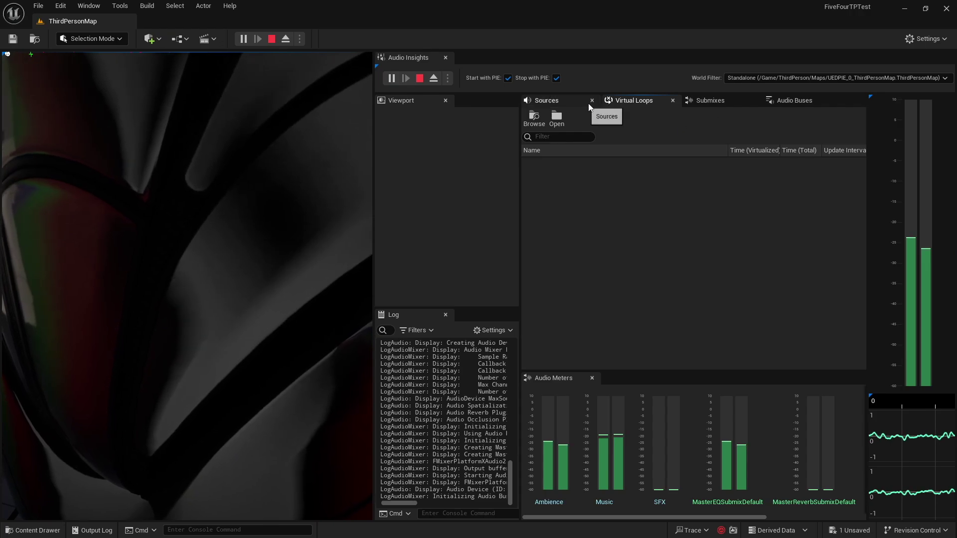
click(569, 101)
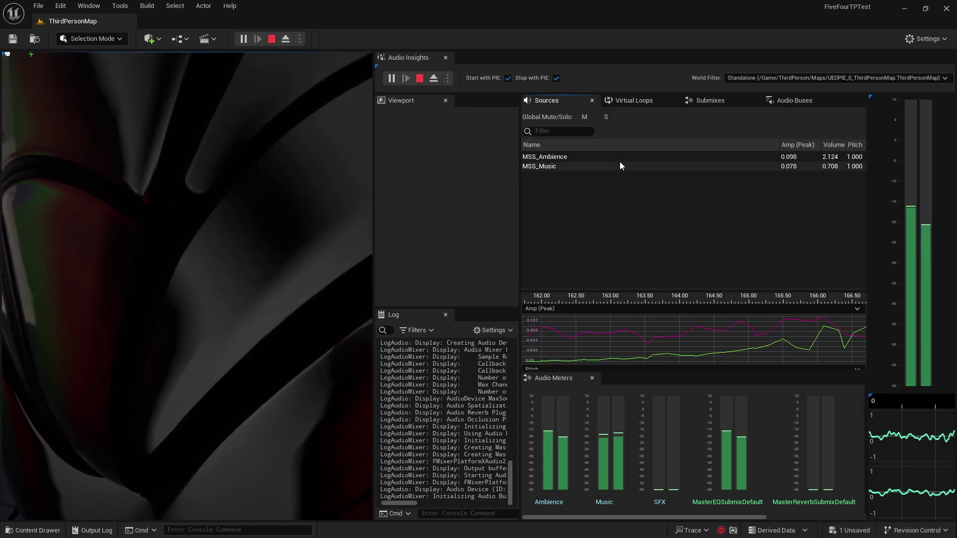
Toggle Global Mute and Solo on and off, then mute the MSS_Music source.
click(584, 117)
click(605, 116)
click(607, 118)
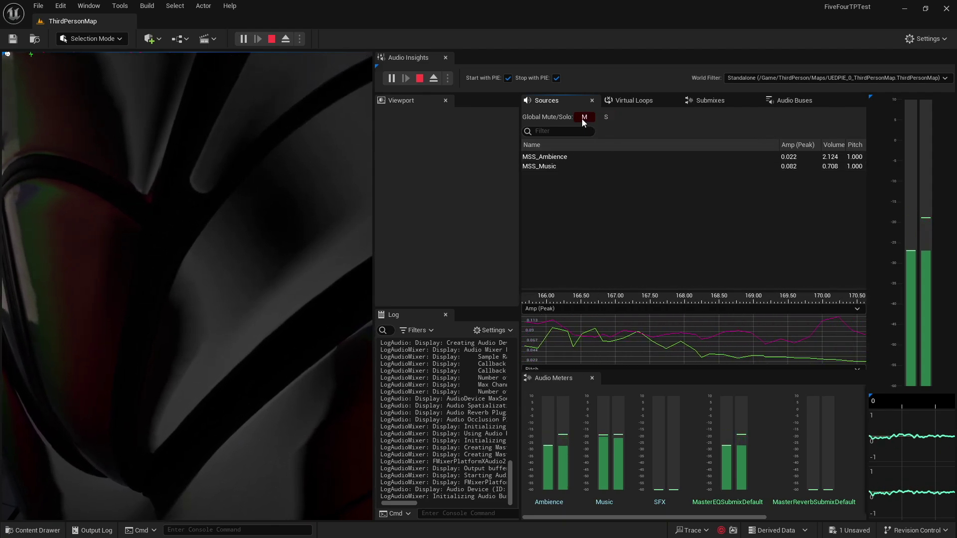
click(581, 120)
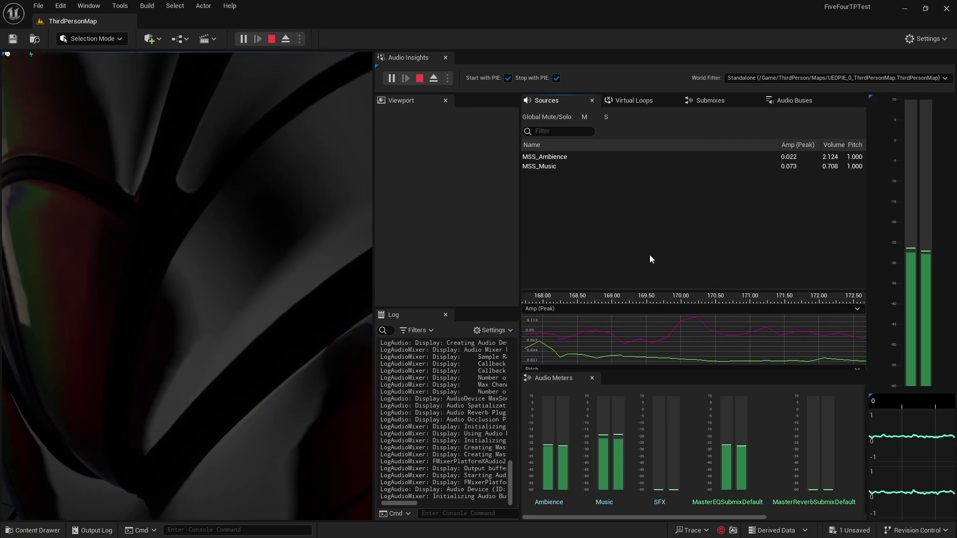
right_click(560, 166)
click(593, 186)
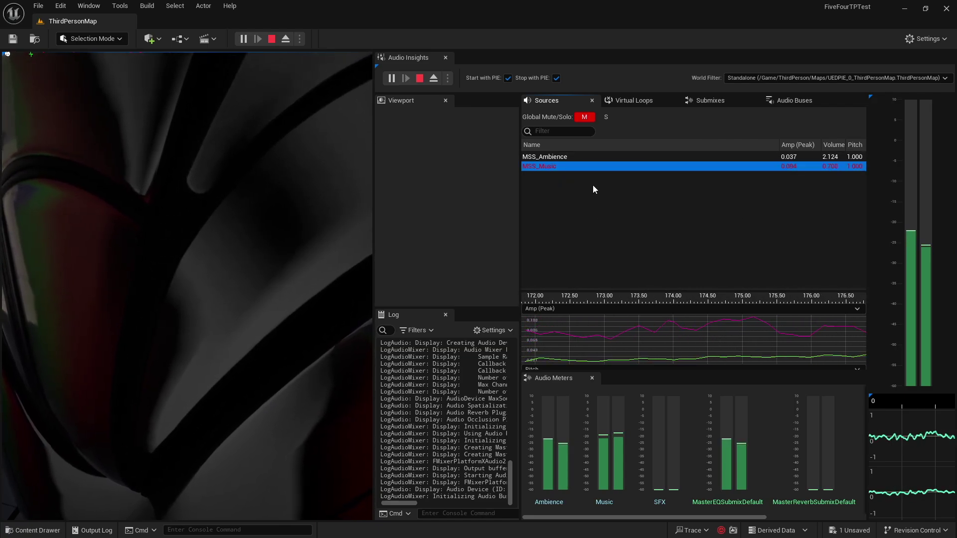
Run the character up the ramp and across the level, then end the play session.
click(321, 267)
key(w)
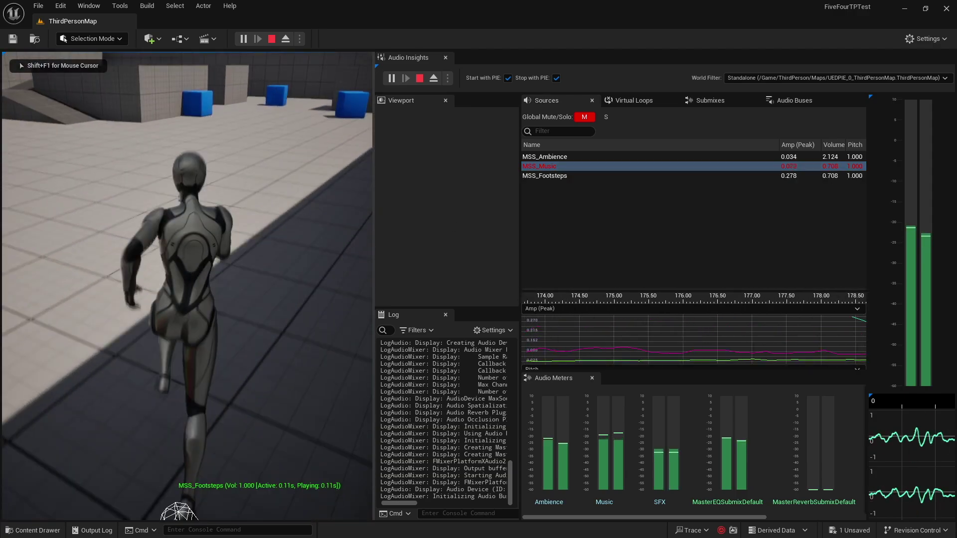
key(w)
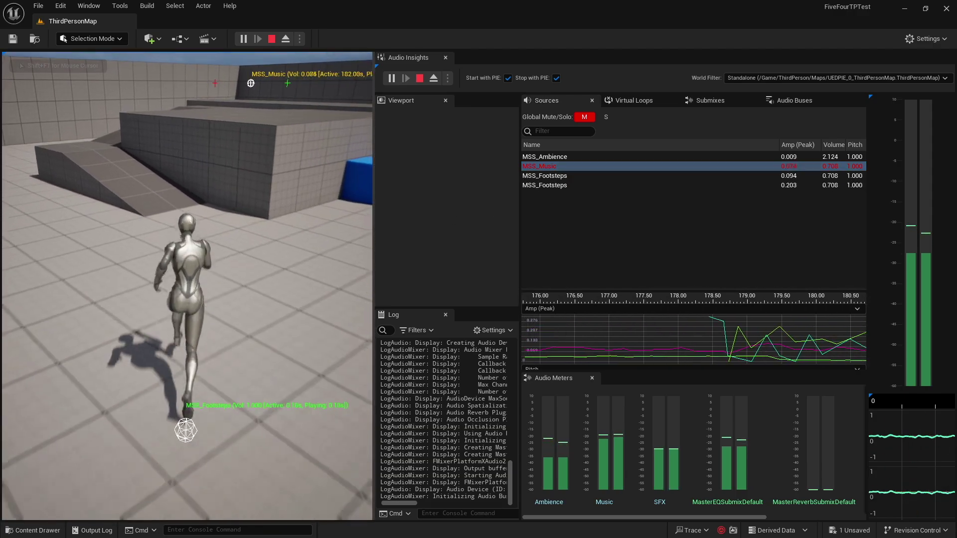
key(w)
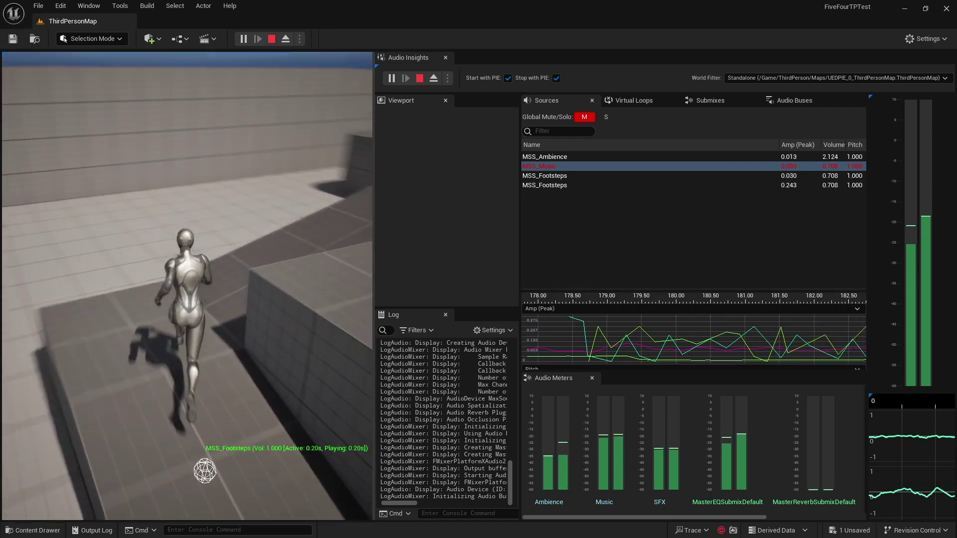
key(w)
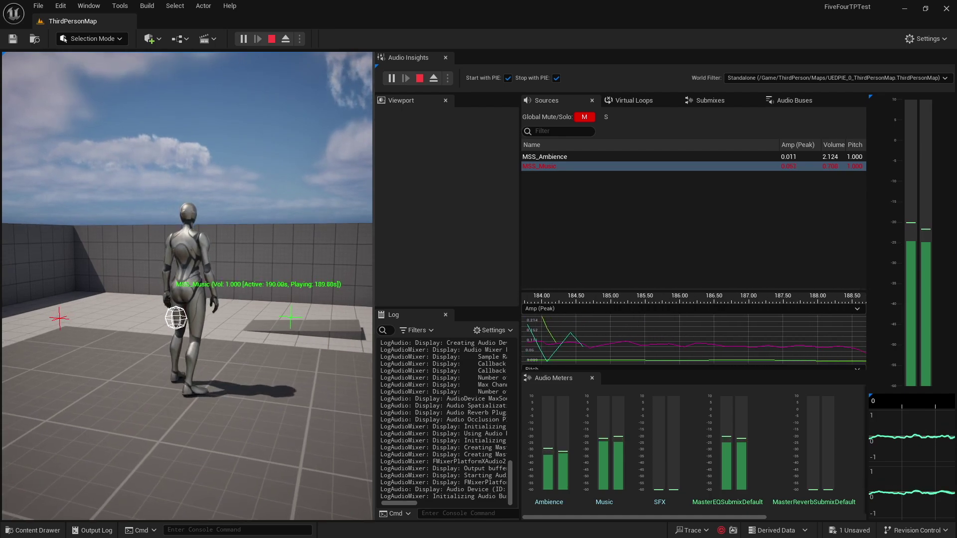
key(Escape)
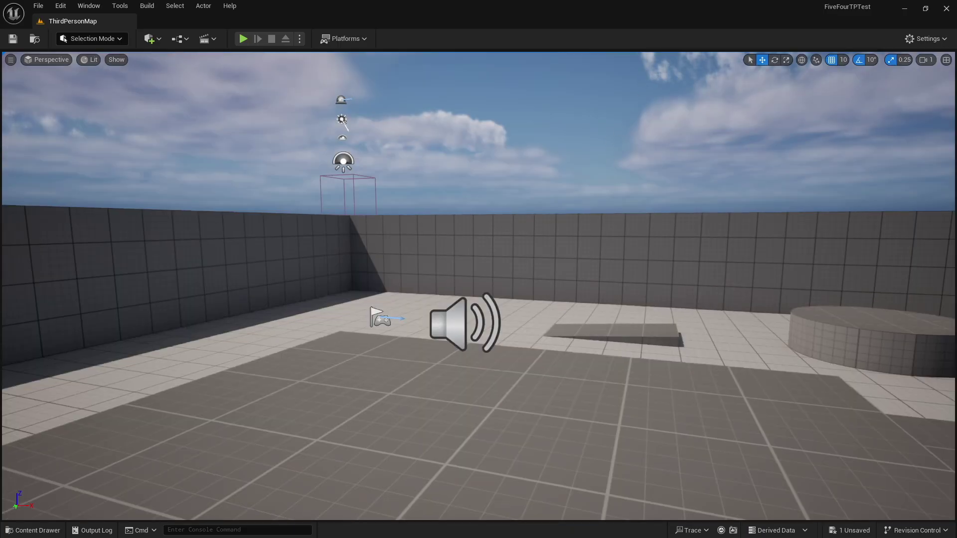
Fly the viewport camera through the ThirdPersonMap level.
right_drag(478, 284, 603, 279)
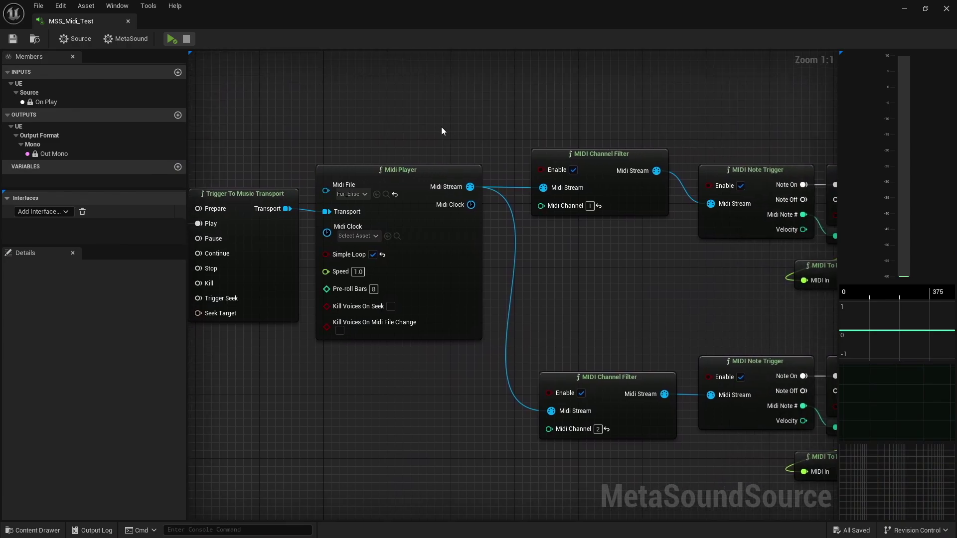
right_drag(381, 113, 488, 115)
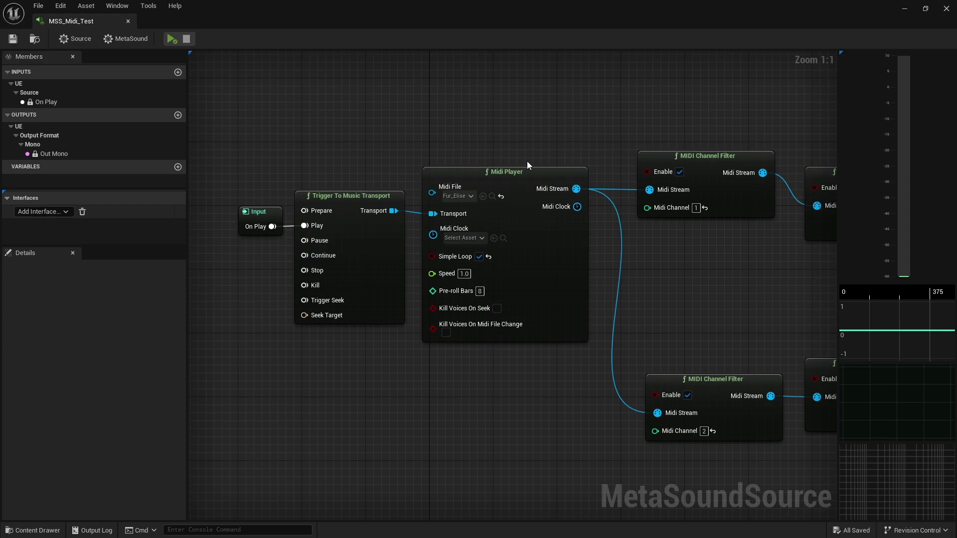
right_drag(625, 141, 396, 156)
right_drag(557, 144, 491, 96)
right_drag(297, 245, 461, 238)
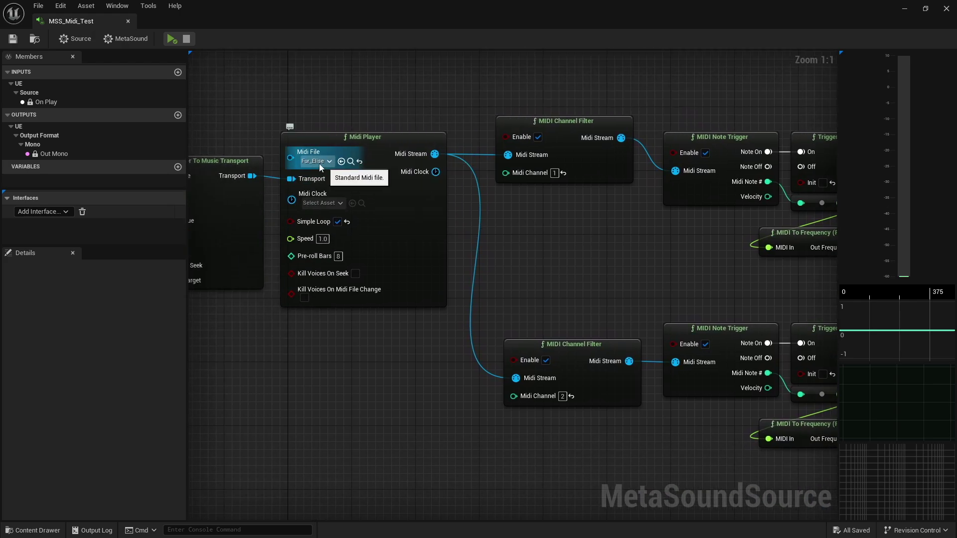
right_drag(574, 247, 394, 240)
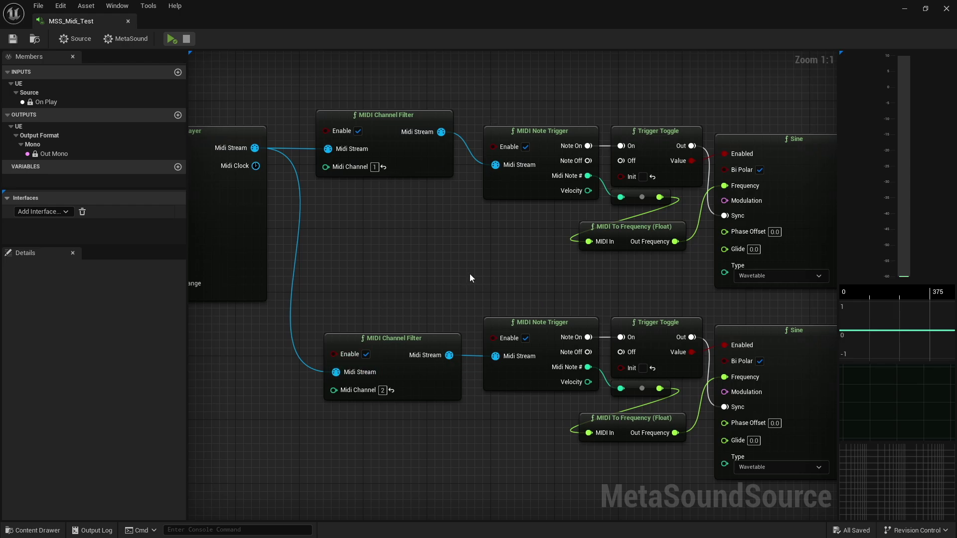
scroll(465, 304, down, 2)
right_drag(465, 303, 335, 278)
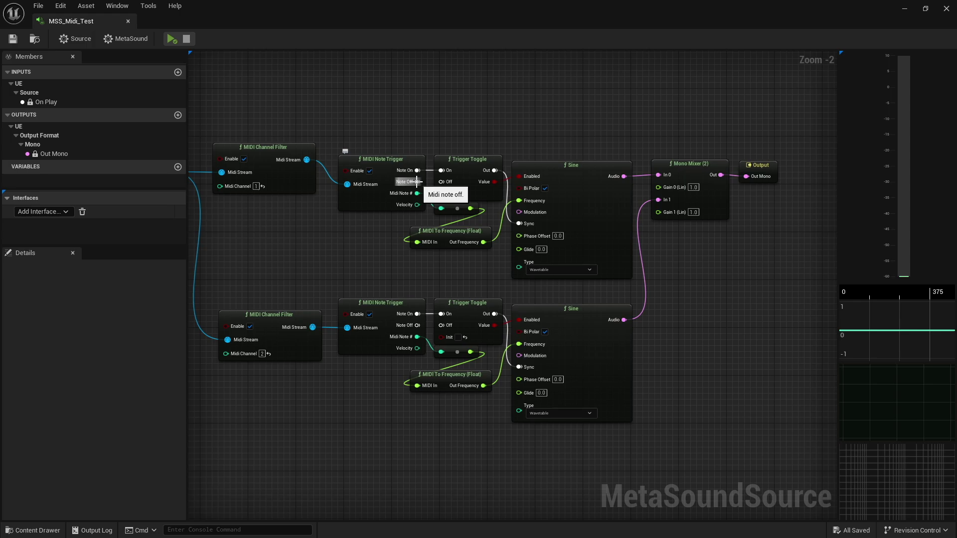
drag(417, 181, 442, 182)
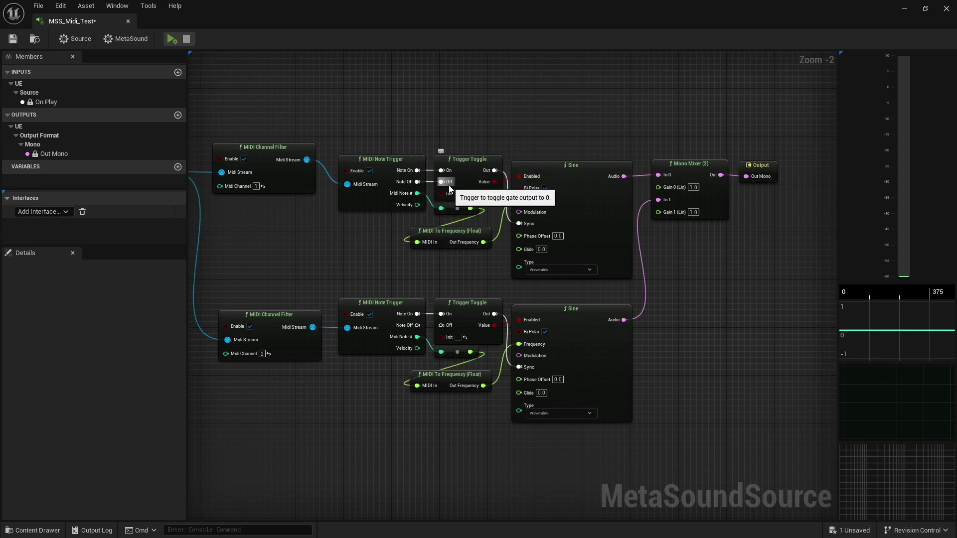
alt+click(442, 182)
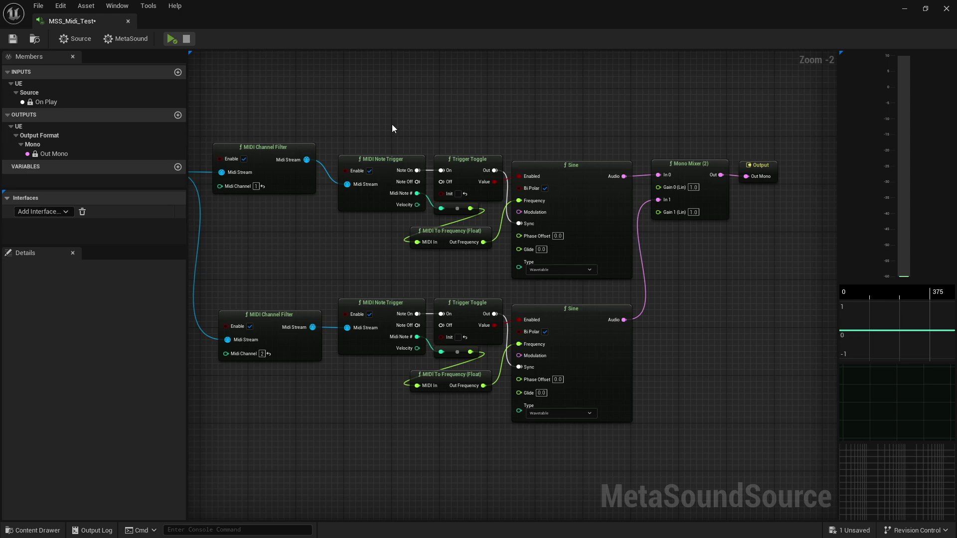
right_drag(392, 125, 552, 172)
scroll(551, 167, down, 2)
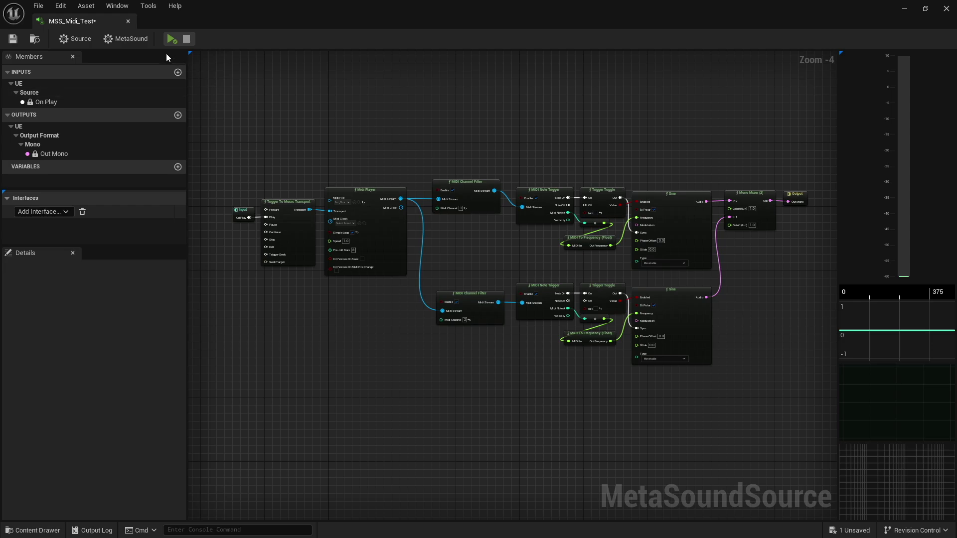
Play MSS_Midi_Test to hear Fur Elise through its two sine voices.
click(170, 39)
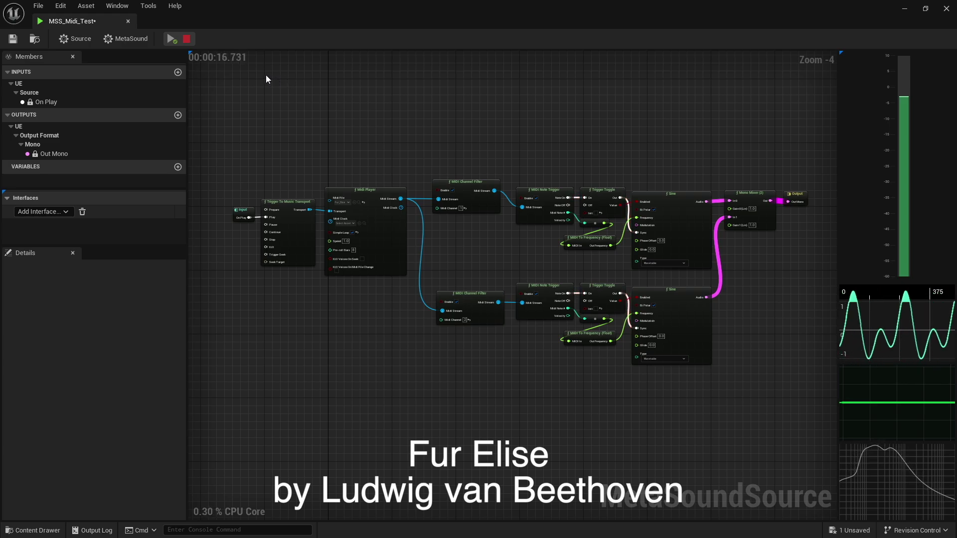
Stop the Fur Elise playback, then zoom and pan the graph back to the Midi Player.
click(187, 40)
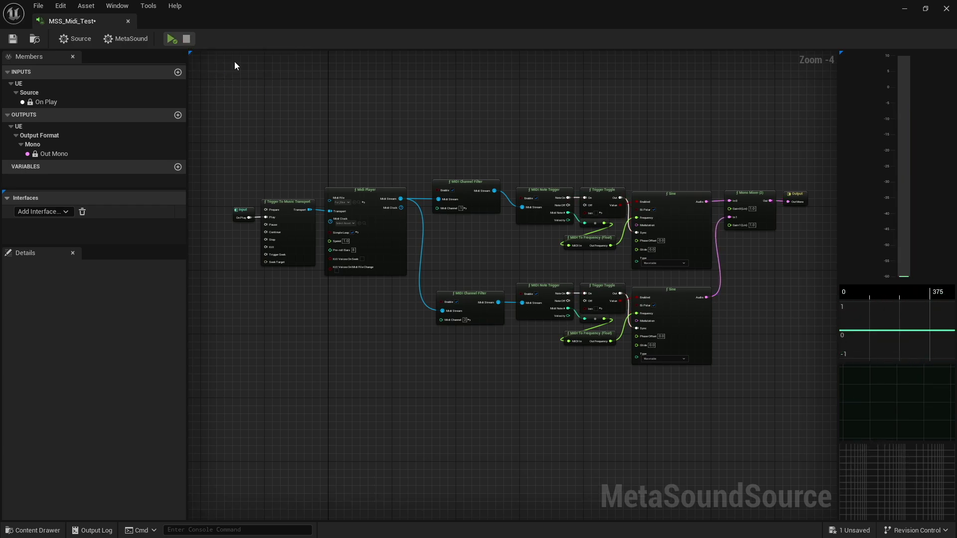
scroll(449, 192, up, 5)
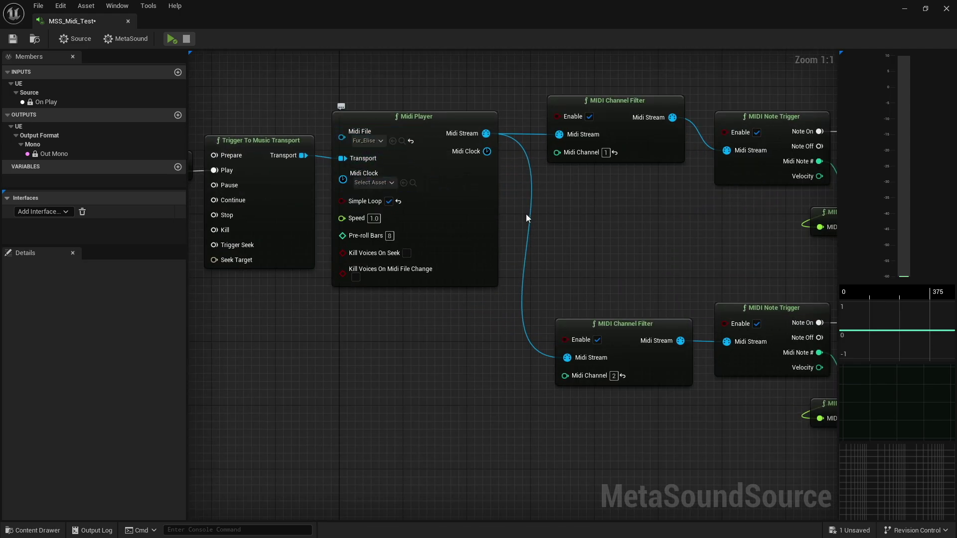
right_drag(526, 213, 376, 222)
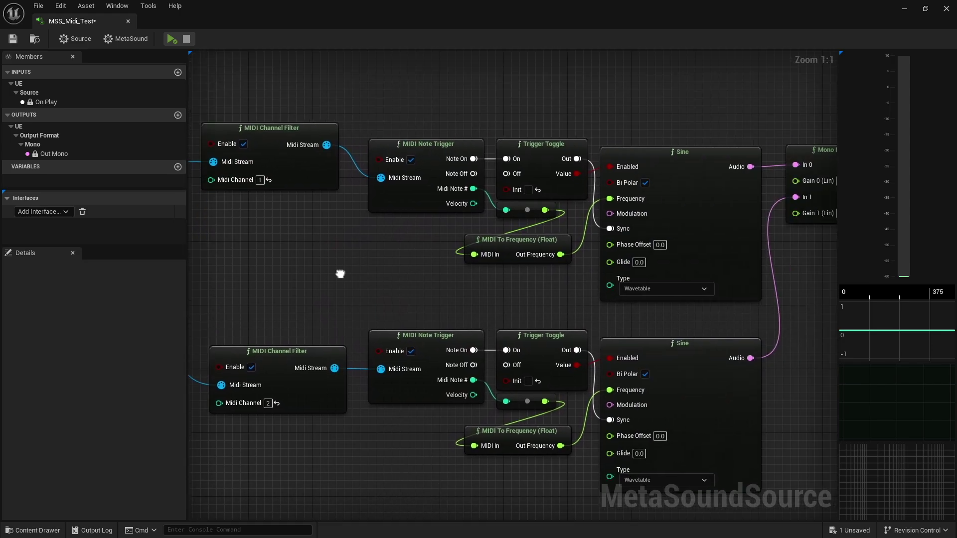
right_drag(323, 279, 217, 292)
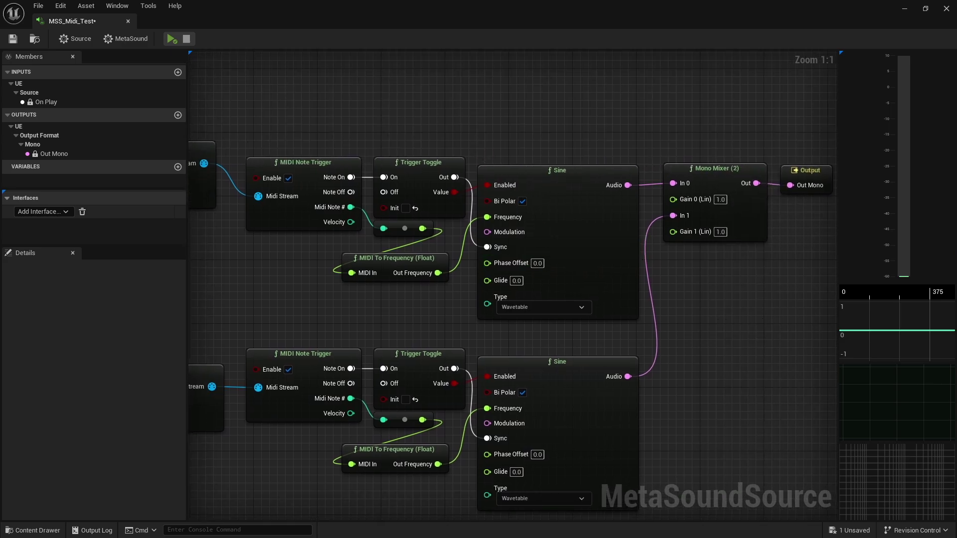
right_drag(720, 314, 666, 284)
right_drag(424, 215, 666, 282)
right_drag(468, 156, 600, 169)
right_drag(351, 151, 514, 108)
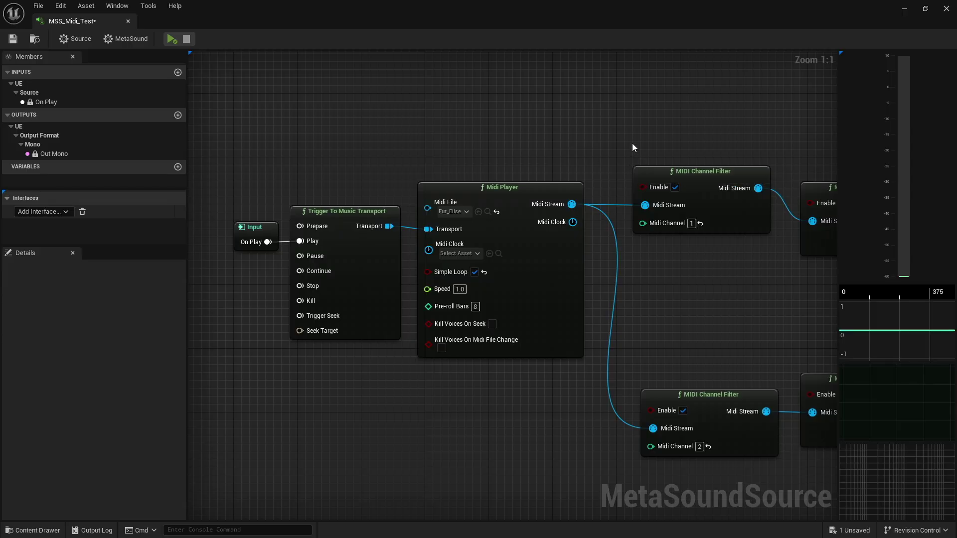
Zoom in on MSS_Midi_Test2's Midi Player and start playback, speed ramping 1.0 toward 5.0.
right_drag(632, 144, 432, 152)
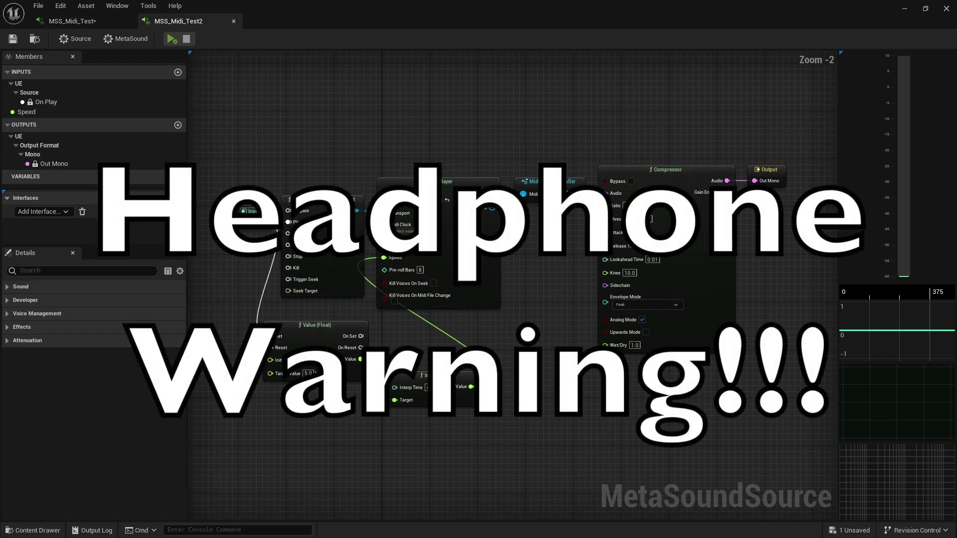
scroll(418, 209, up, 2)
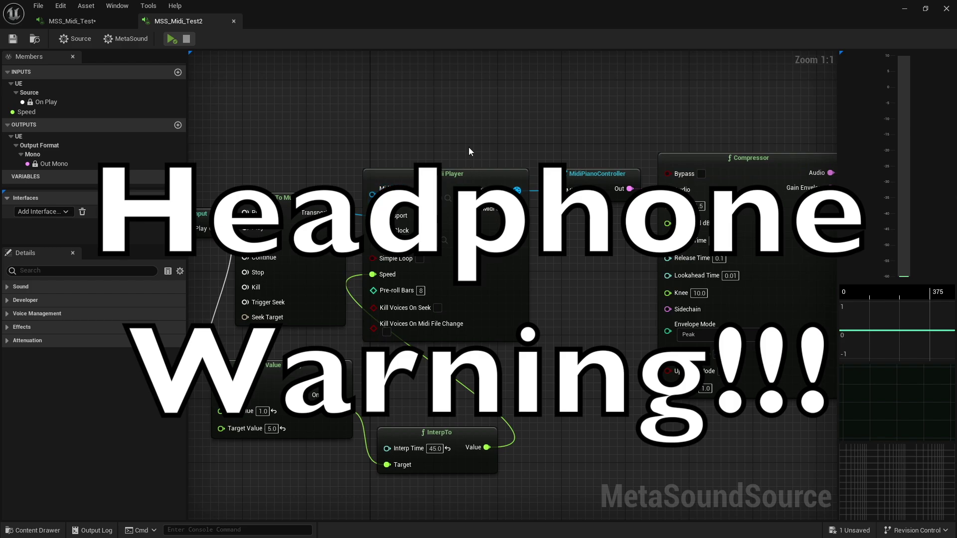
right_drag(470, 148, 549, 151)
click(172, 38)
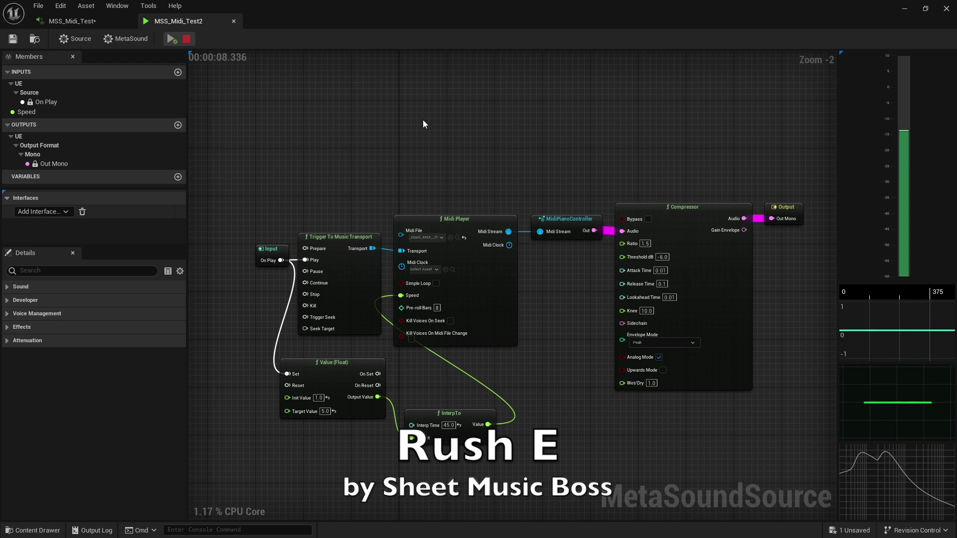
Zoom and pan the MSS_Midi_Test2 graph, then drag the splitter left to enlarge the oscilloscope.
scroll(612, 278, up, 2)
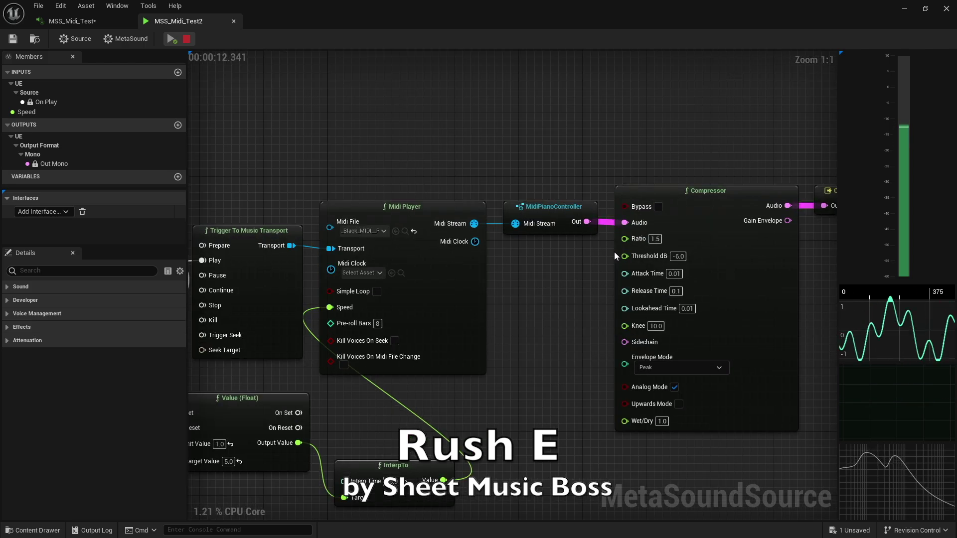
right_drag(550, 310, 611, 257)
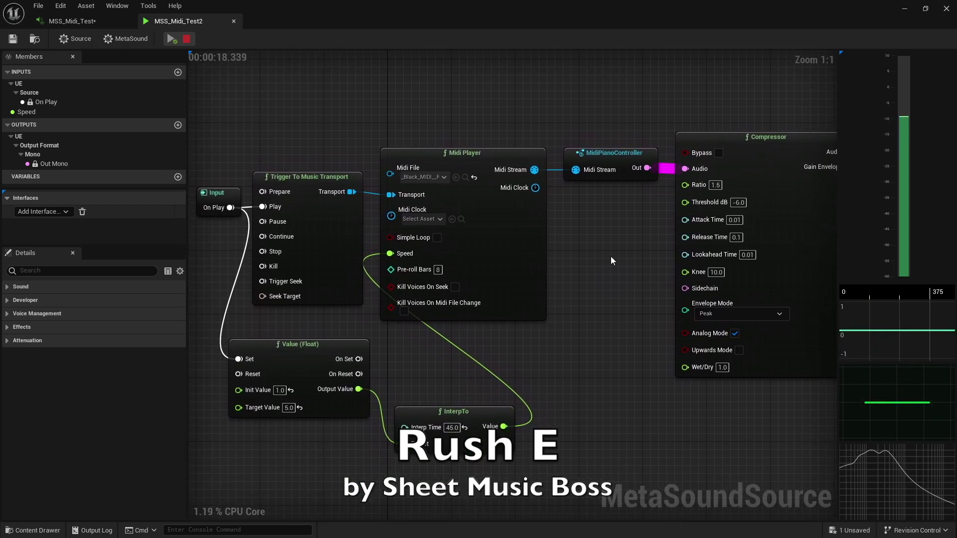
drag(827, 261, 638, 84)
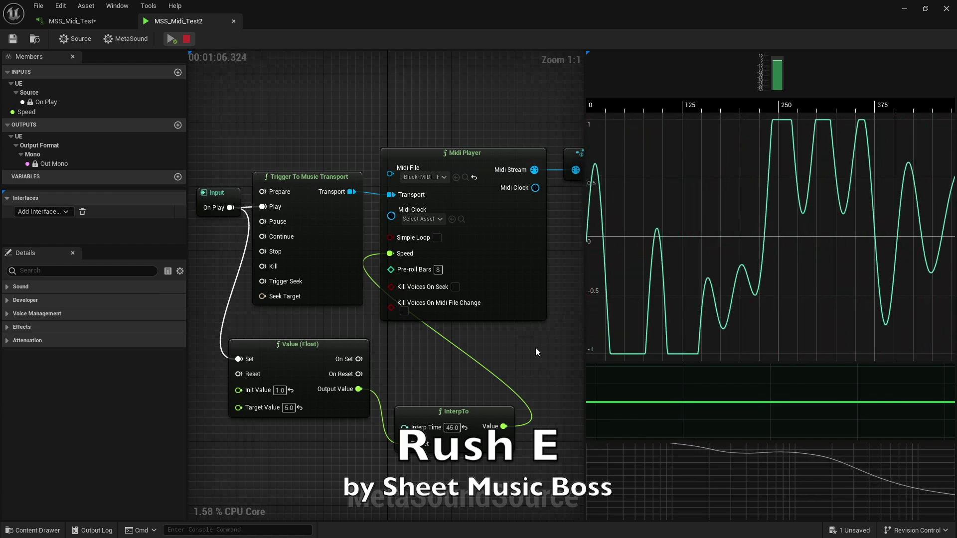
scroll(535, 348, down, 2)
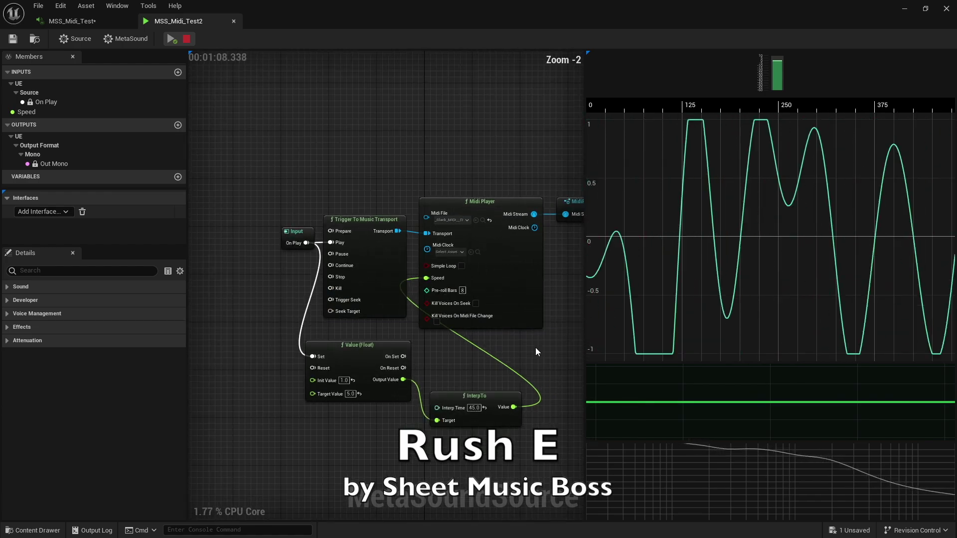
right_drag(535, 347, 389, 334)
scroll(519, 344, down, 2)
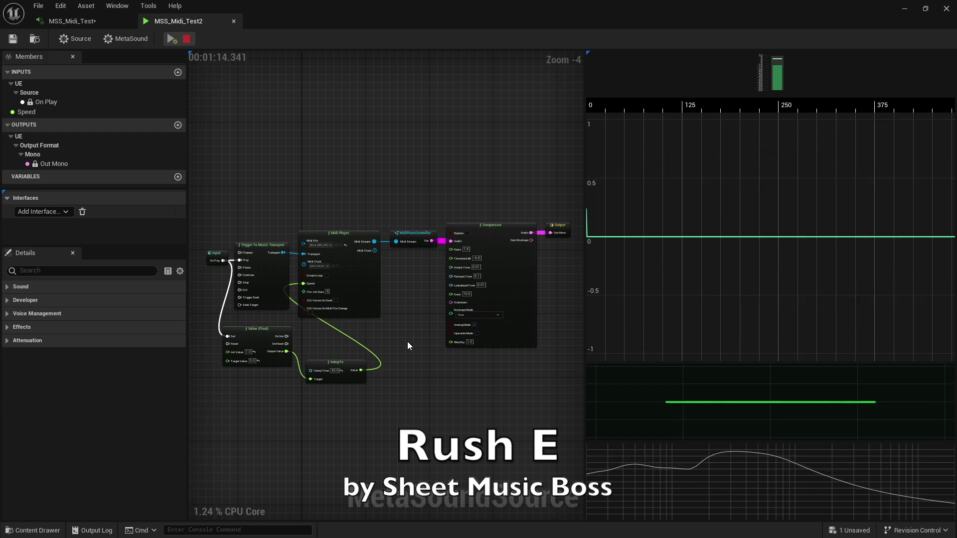